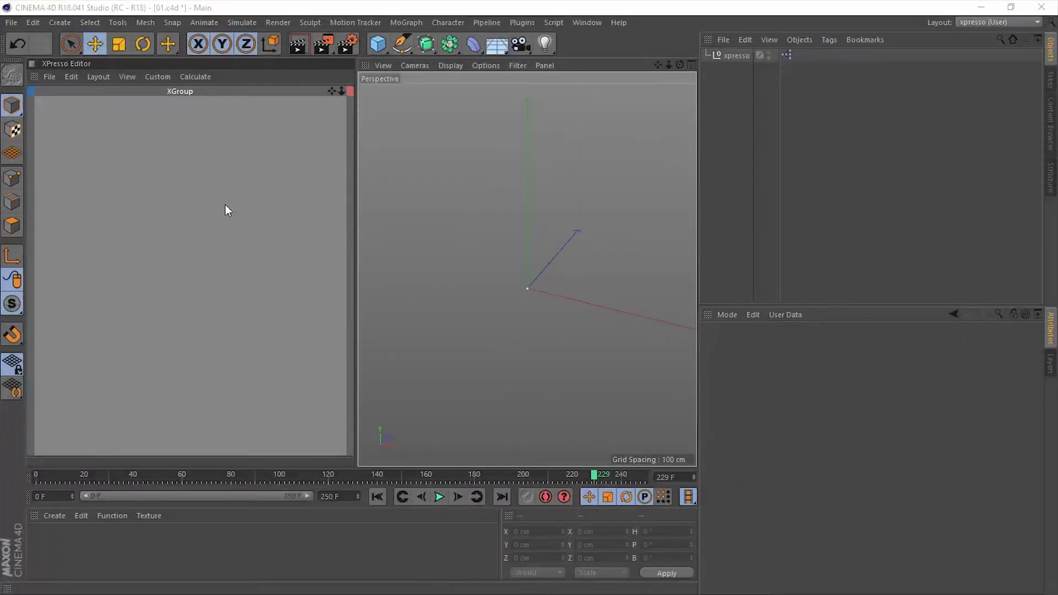
Step: Add an XPresso General Spline node and move it toward the middle of the graph
{"action": "right_click", "coordinate": [128, 186]}
{"action": "mouse_move", "coordinate": [171, 189]}
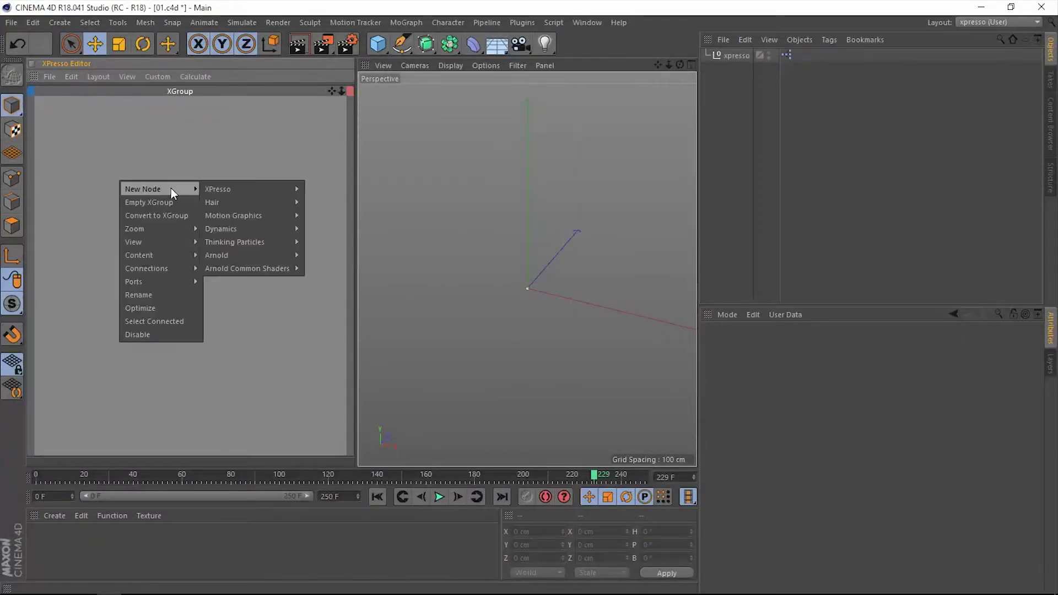
{"action": "mouse_move", "coordinate": [224, 189]}
{"action": "mouse_move", "coordinate": [316, 189]}
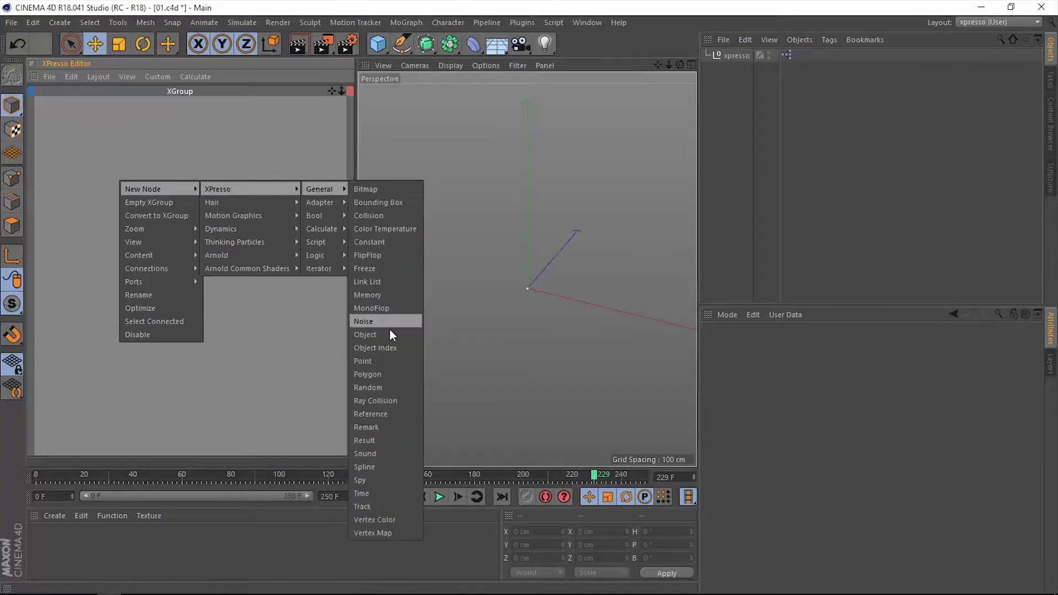
{"action": "left_click", "coordinate": [381, 466]}
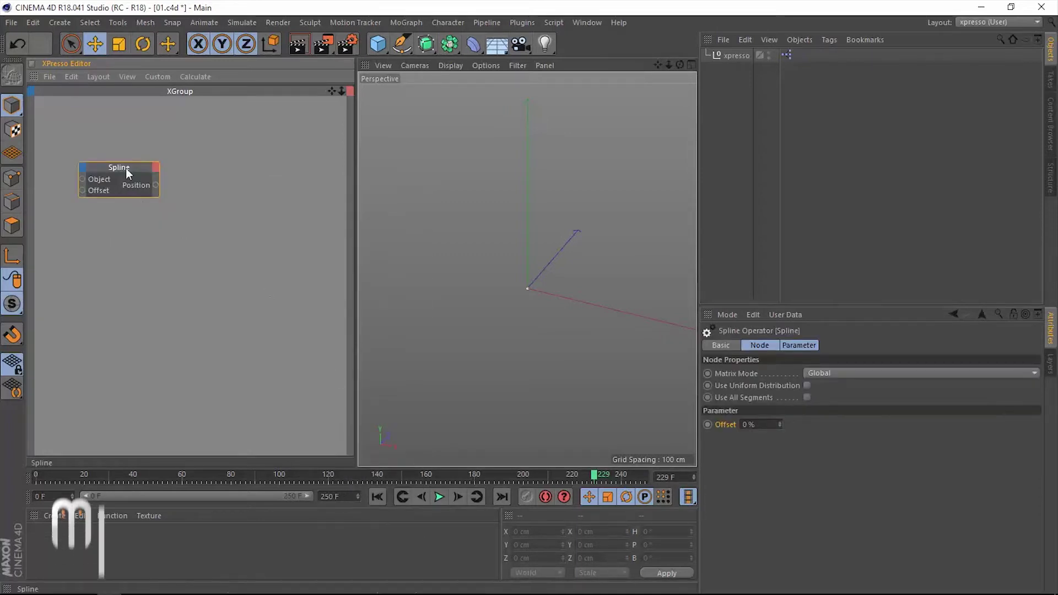
{"action": "left_click_drag", "start_coordinate": [125, 167], "coordinate": [181, 221]}
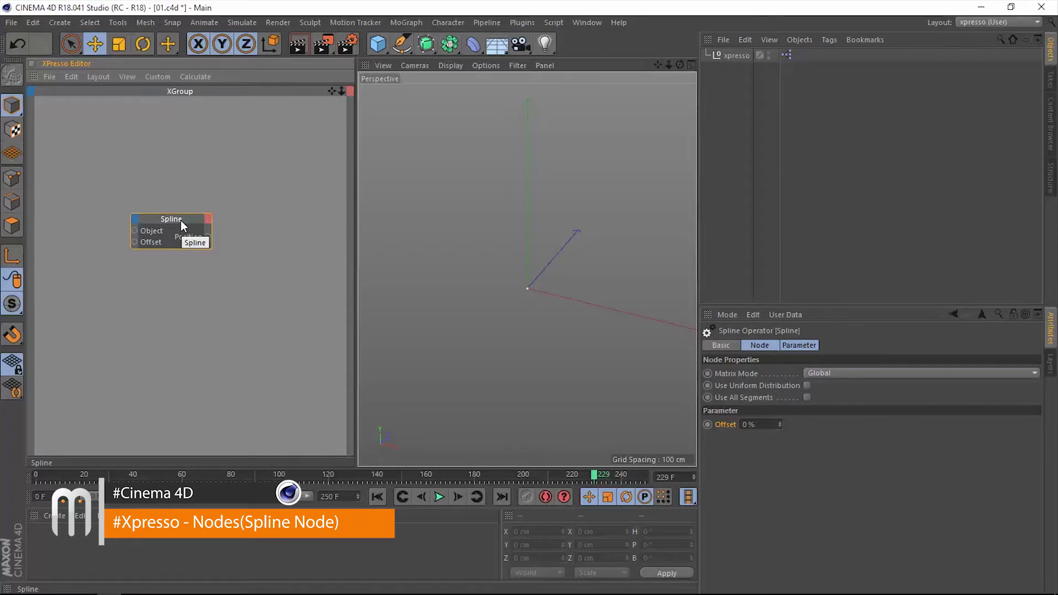
{"action": "left_click", "coordinate": [401, 44]}
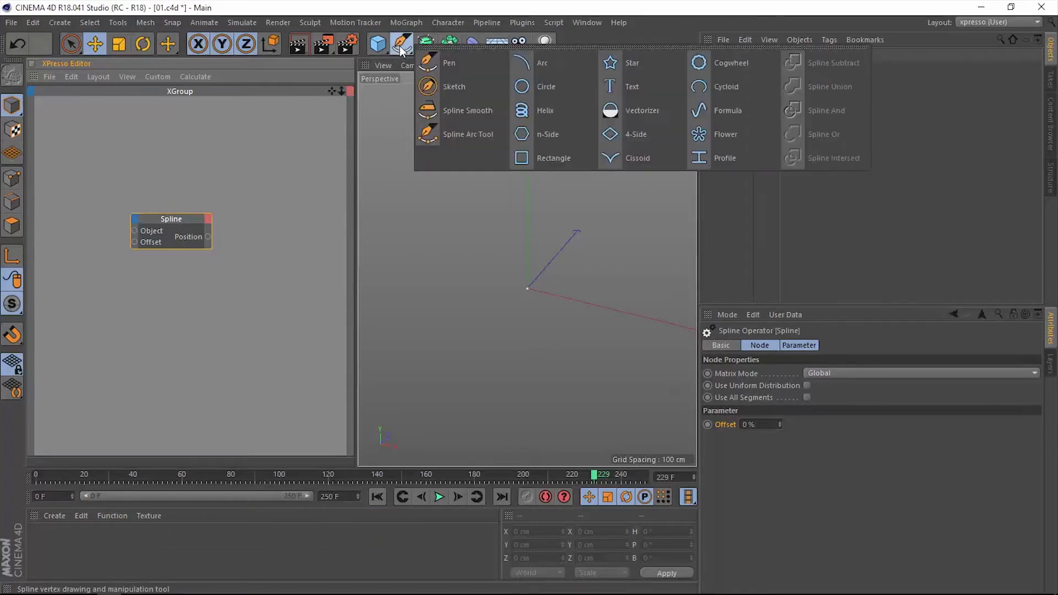
Step: Add a Flower spline as a graph node and wire its Object output to Spline's Object input
{"action": "left_click", "coordinate": [720, 134]}
{"action": "left_click_drag", "start_coordinate": [729, 55], "coordinate": [77, 231]}
{"action": "left_click", "coordinate": [96, 224]}
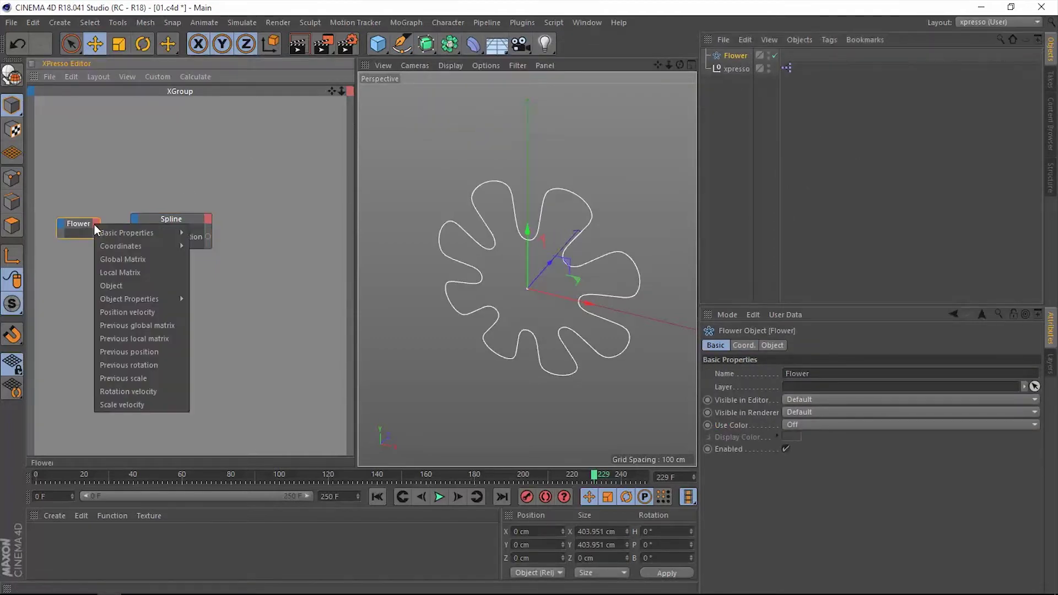
{"action": "left_click", "coordinate": [105, 274]}
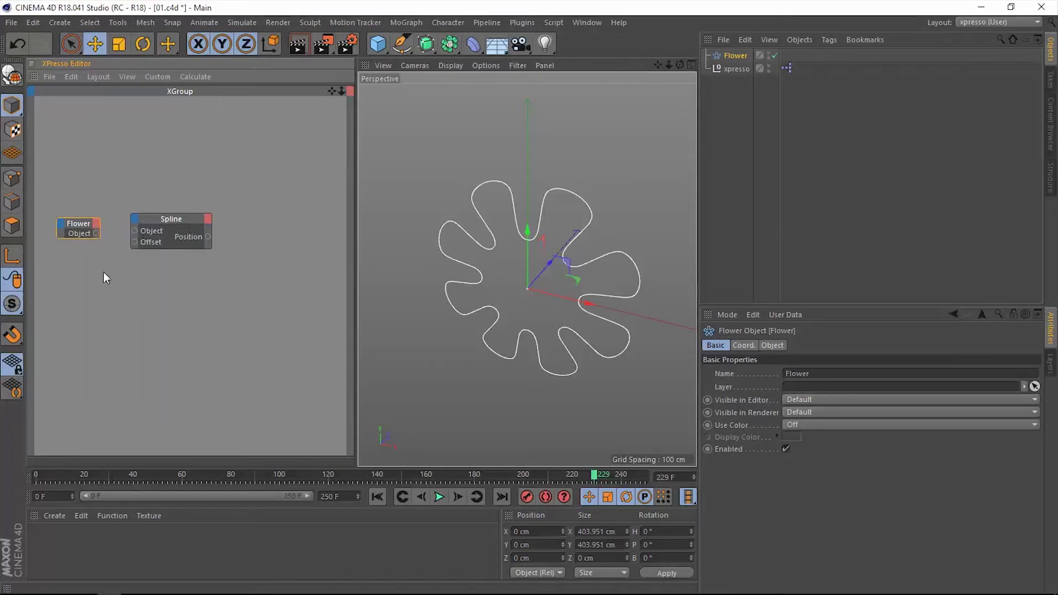
{"action": "left_click", "coordinate": [81, 237]}
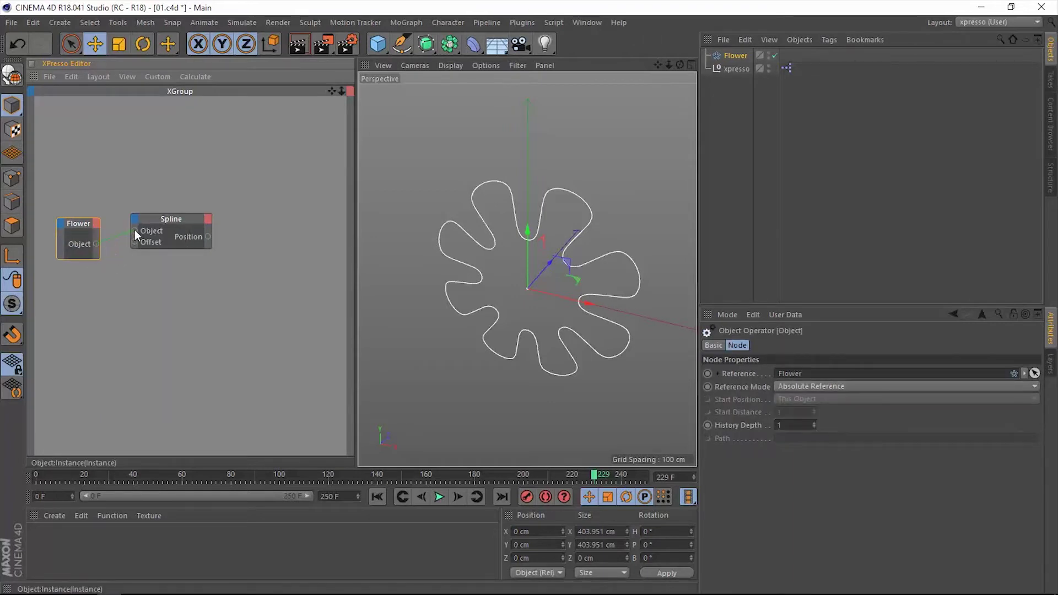
{"action": "left_click_drag", "start_coordinate": [135, 235], "coordinate": [175, 210]}
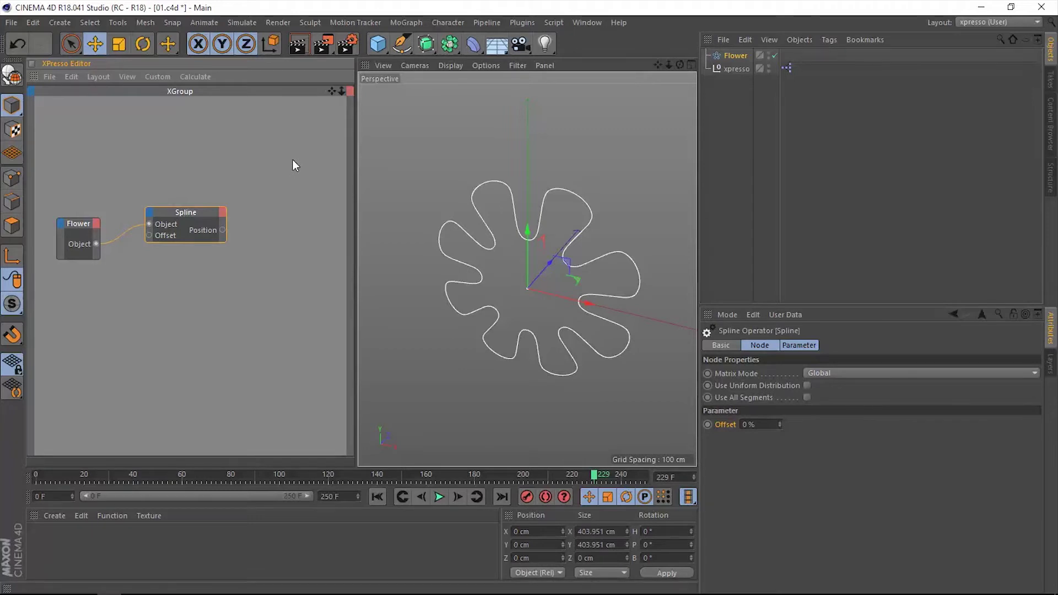
{"action": "left_click", "coordinate": [379, 49]}
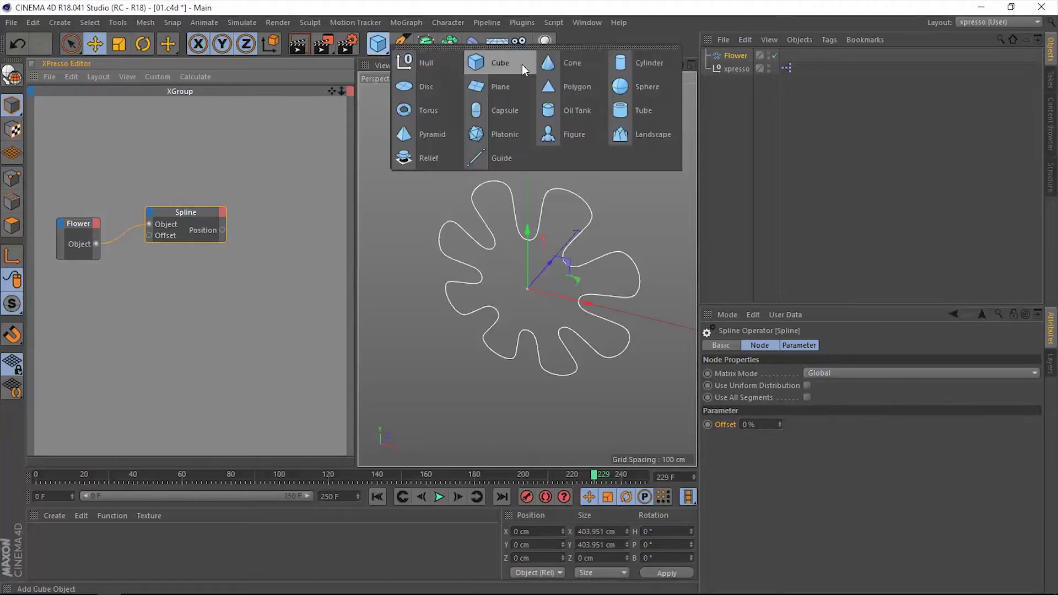
Step: Add a Sphere, shrink its radius to 42 cm, and give it a pink display colour
{"action": "left_click", "coordinate": [636, 88]}
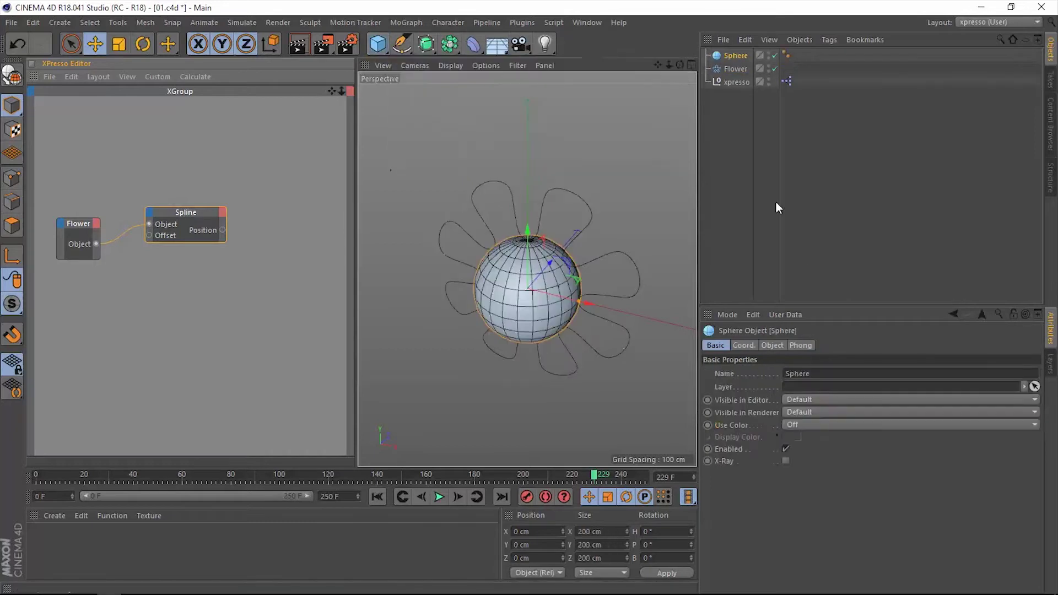
{"action": "left_click", "coordinate": [772, 345]}
{"action": "left_click_drag", "start_coordinate": [809, 376], "coordinate": [809, 414]}
{"action": "left_click", "coordinate": [717, 346]}
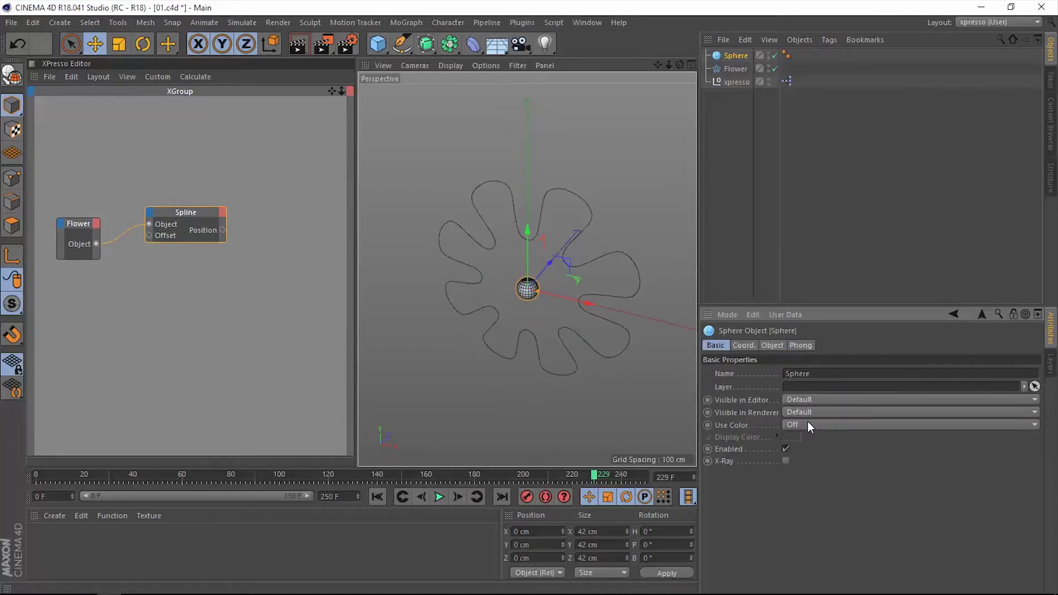
{"action": "left_click", "coordinate": [809, 421]}
{"action": "left_click", "coordinate": [802, 461]}
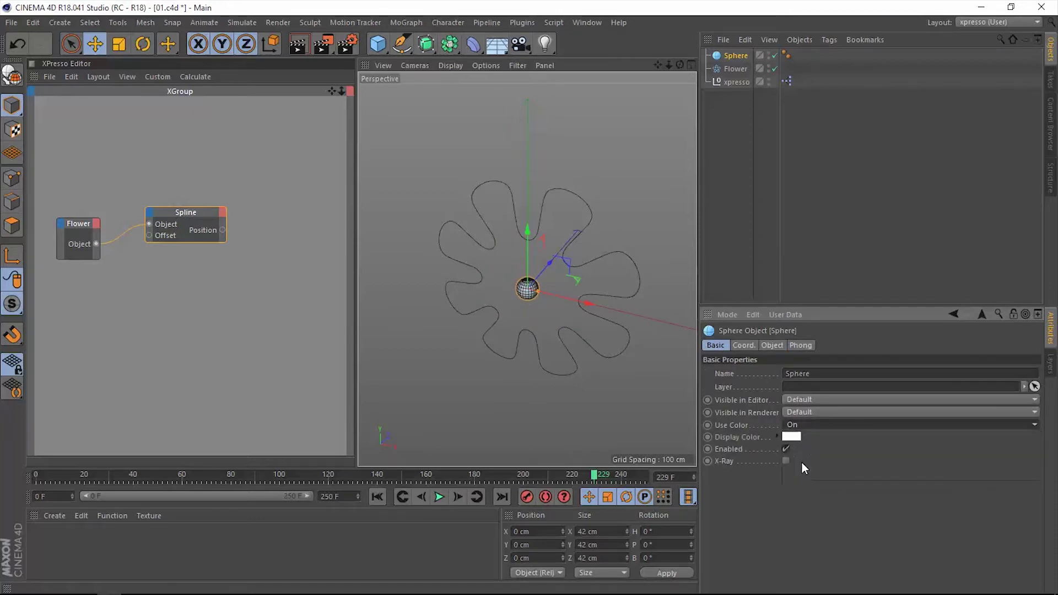
{"action": "left_click", "coordinate": [791, 436]}
{"action": "left_click_drag", "start_coordinate": [741, 425], "coordinate": [764, 390]}
{"action": "left_click", "coordinate": [763, 578]}
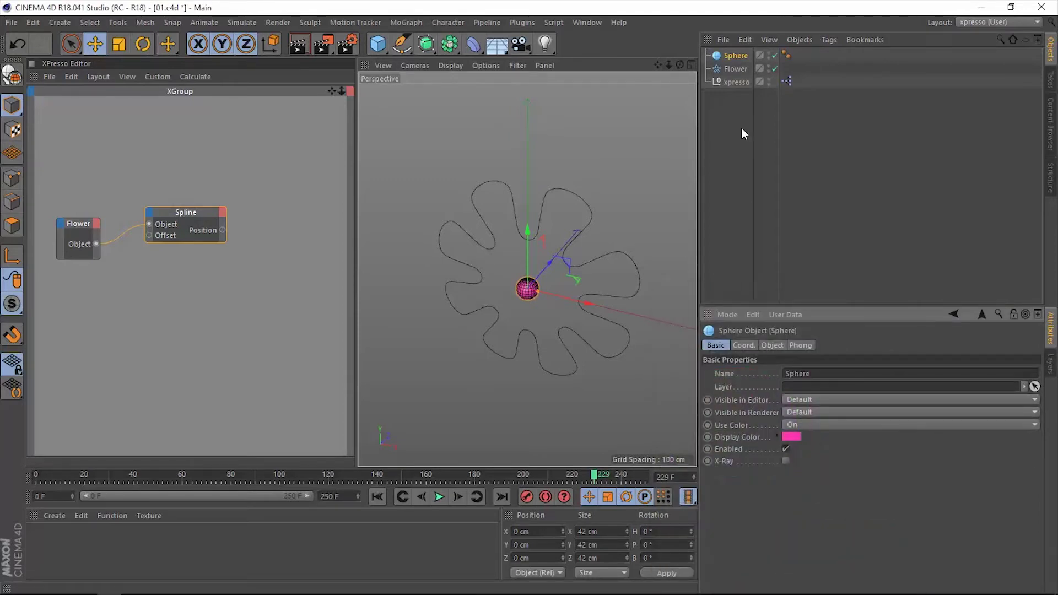
Step: Set the Flower spline's display colour to yellow and bring the Sphere into the XPresso graph
{"action": "left_click", "coordinate": [736, 70]}
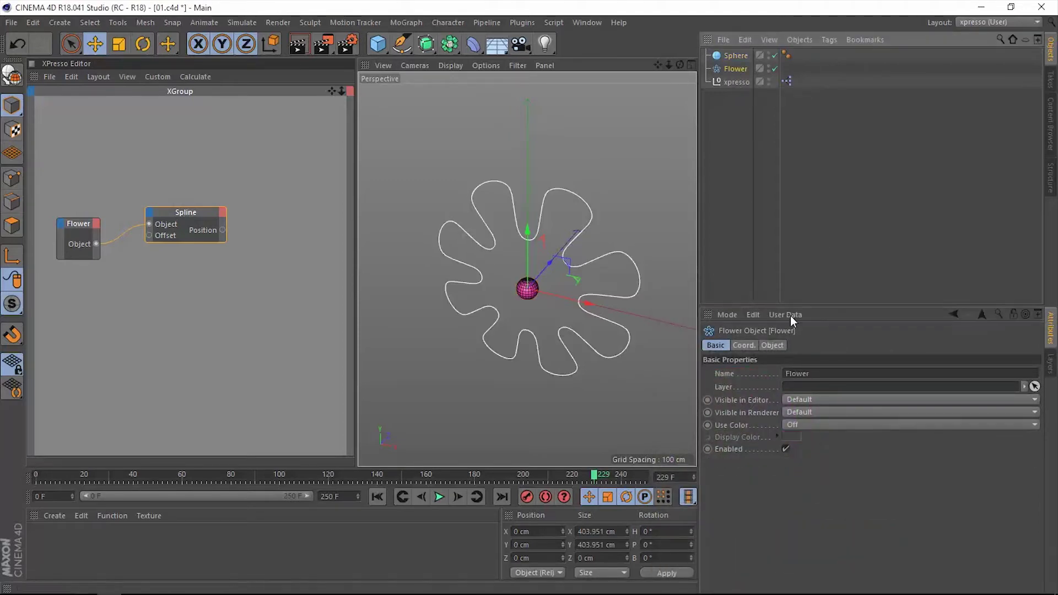
{"action": "left_click", "coordinate": [795, 427]}
{"action": "left_click", "coordinate": [796, 464]}
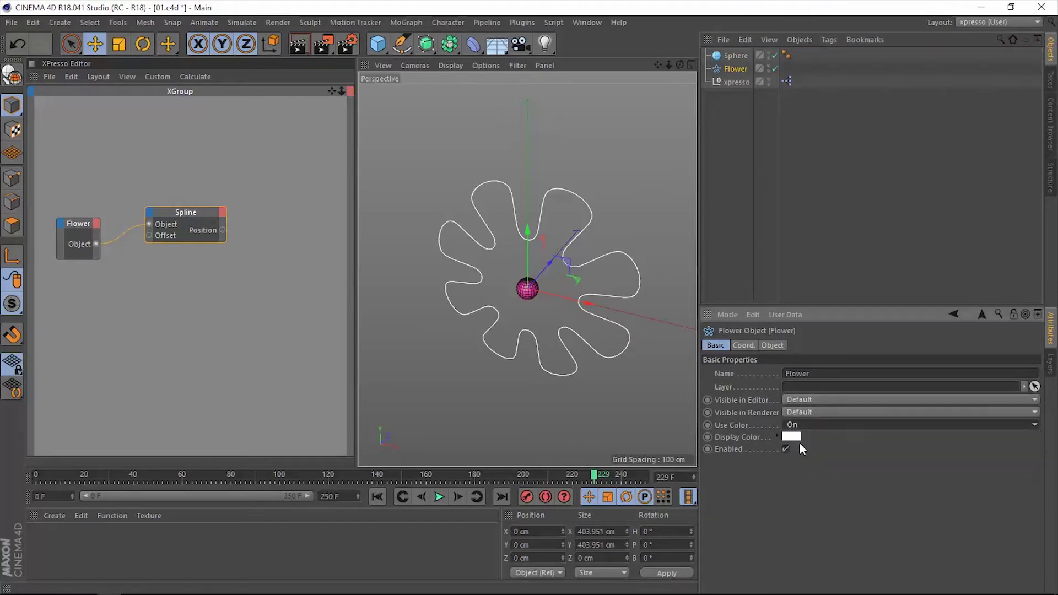
{"action": "left_click", "coordinate": [799, 439]}
{"action": "left_click_drag", "start_coordinate": [733, 427], "coordinate": [702, 408]}
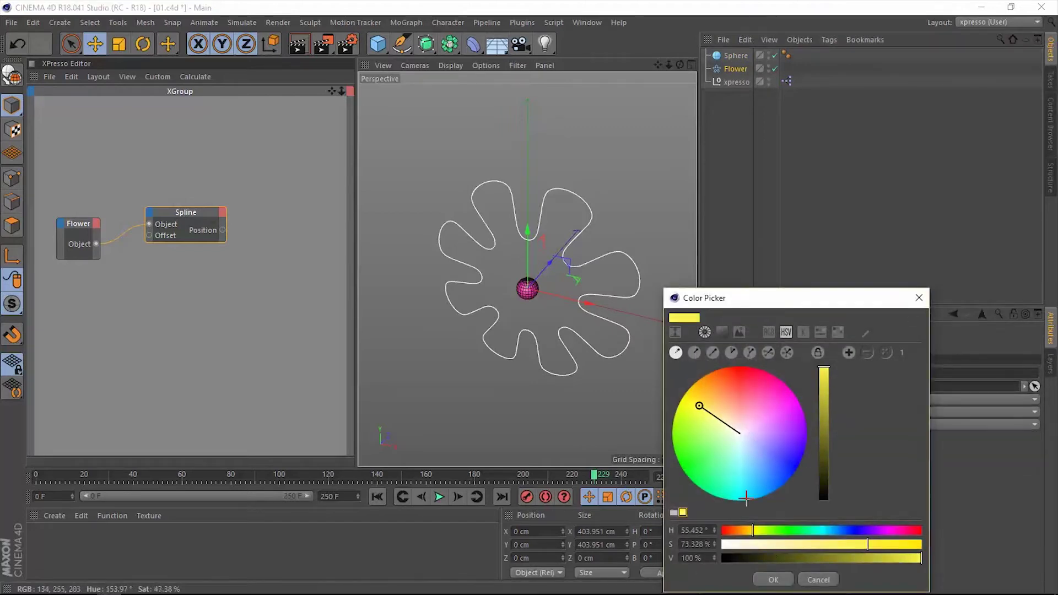
{"action": "left_click", "coordinate": [776, 579]}
{"action": "left_click", "coordinate": [739, 246]}
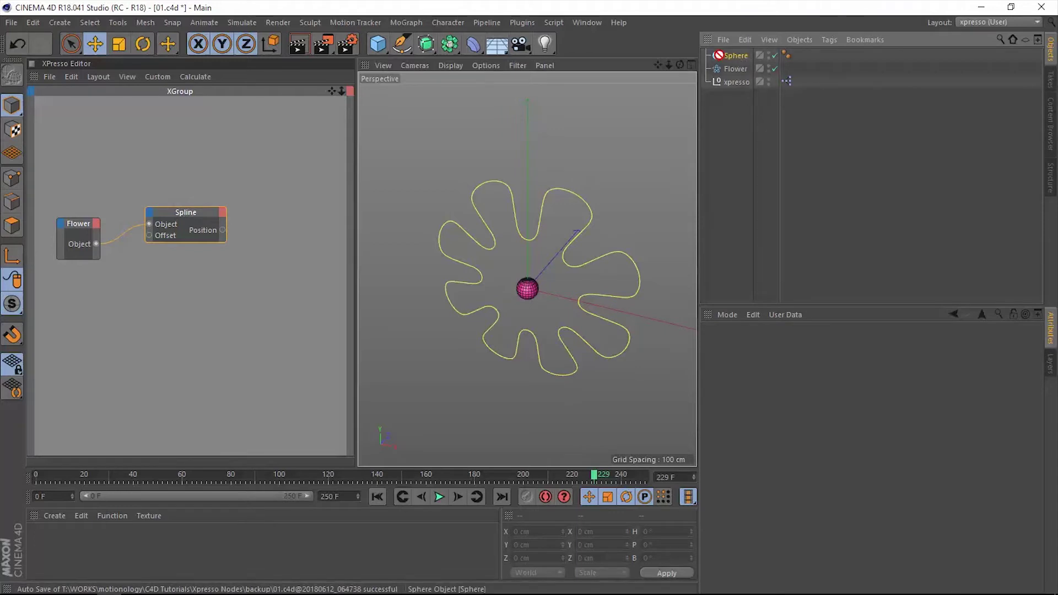
{"action": "left_click_drag", "start_coordinate": [740, 55], "coordinate": [294, 219]}
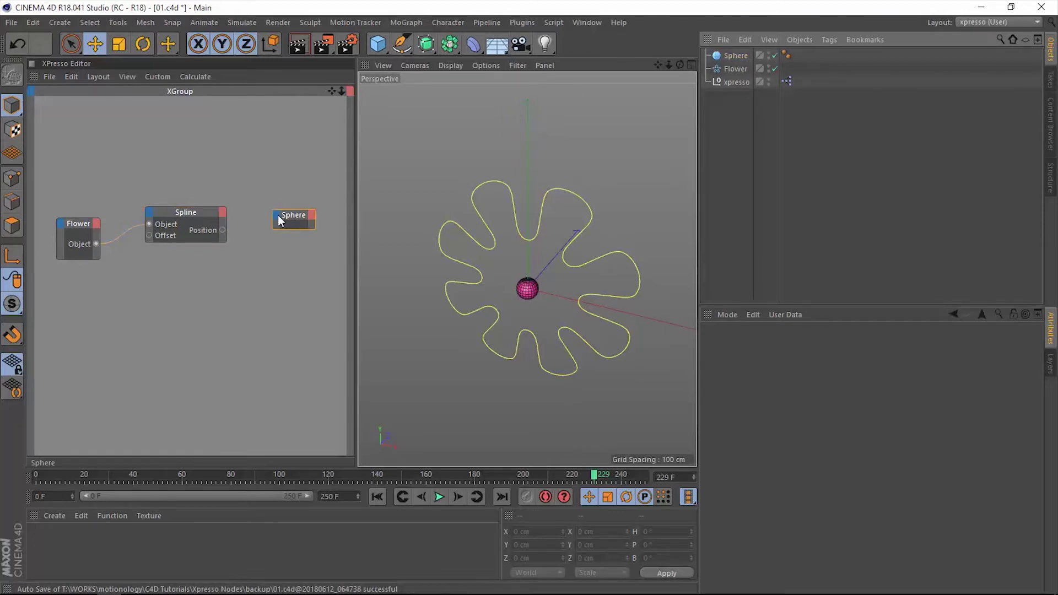
Step: Add a Coordinates Position input to the Sphere node and wire Spline's Position output into it
{"action": "left_click", "coordinate": [275, 215]}
{"action": "mouse_move", "coordinate": [302, 236]}
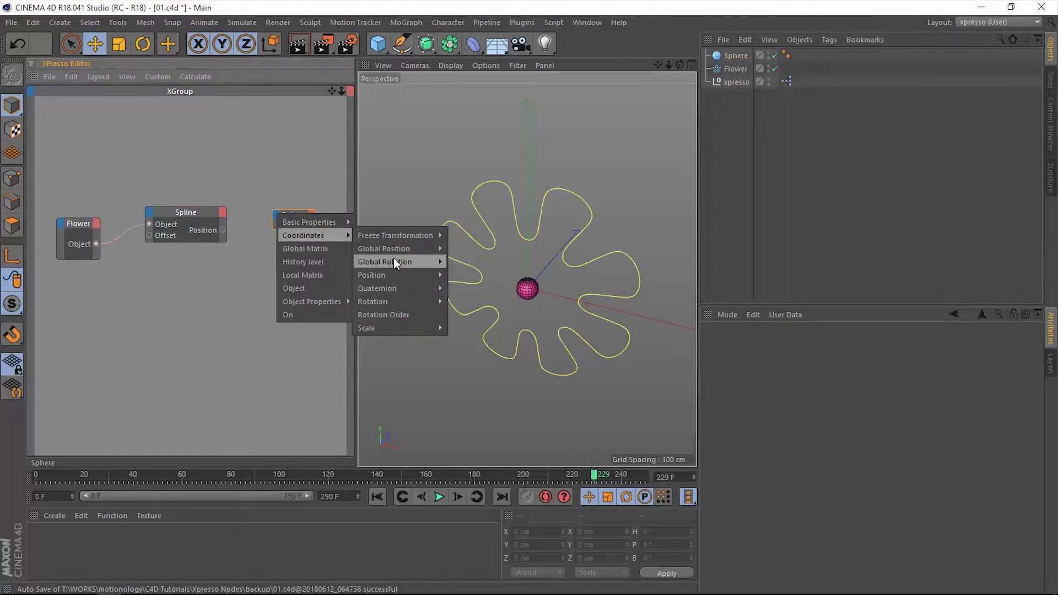
{"action": "mouse_move", "coordinate": [389, 275]}
{"action": "left_click", "coordinate": [463, 275]}
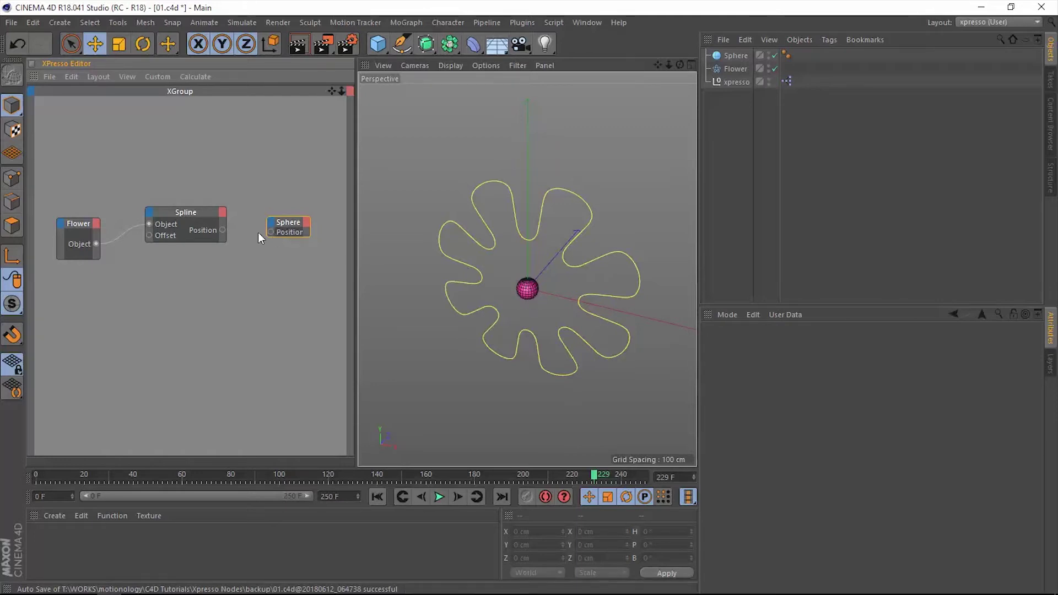
{"action": "left_click_drag", "start_coordinate": [223, 231], "coordinate": [234, 238]}
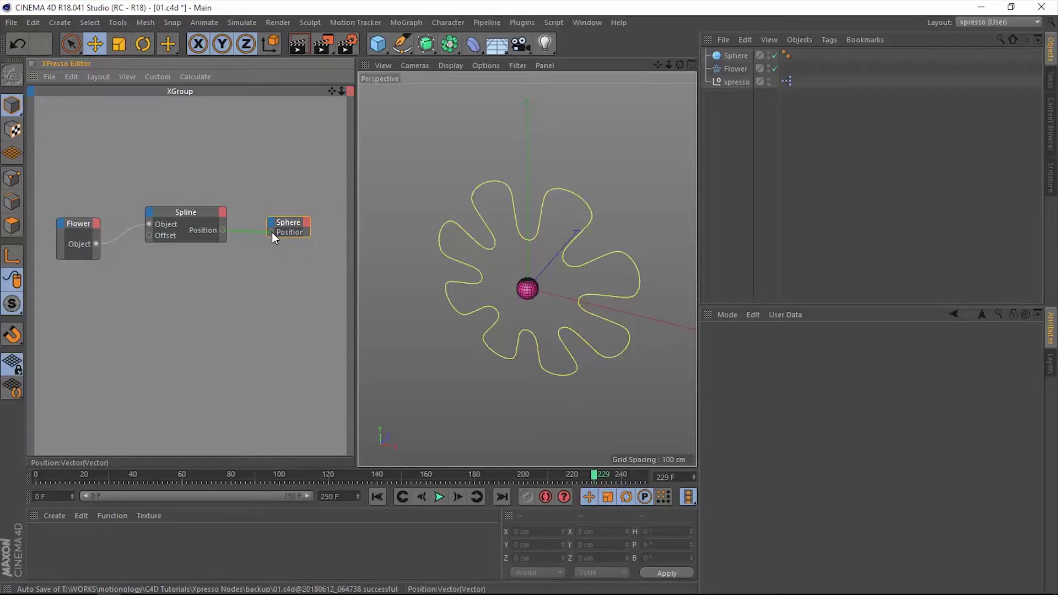
{"action": "left_click_drag", "start_coordinate": [273, 233], "coordinate": [272, 232]}
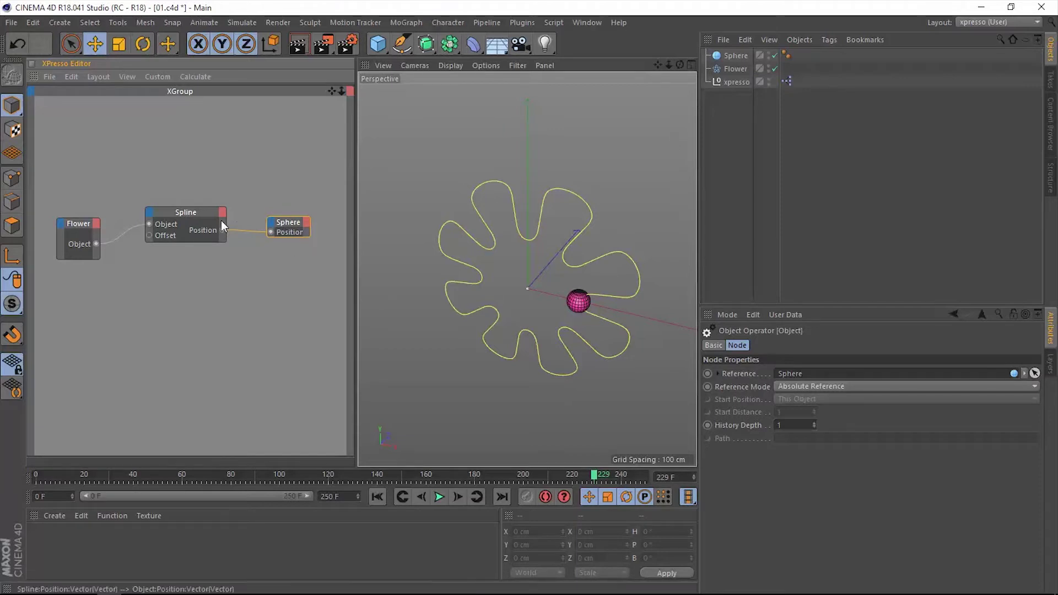
{"action": "left_click", "coordinate": [169, 242]}
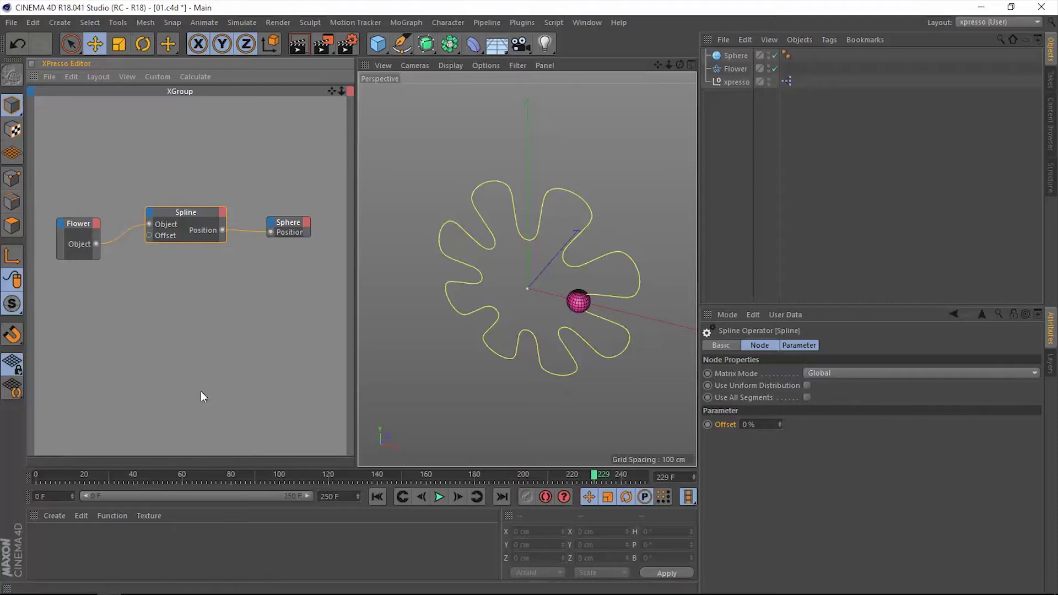
Step: Drag the Spline node's Offset up to 100 %, carrying the sphere round the Flower path
{"action": "left_click", "coordinate": [780, 426]}
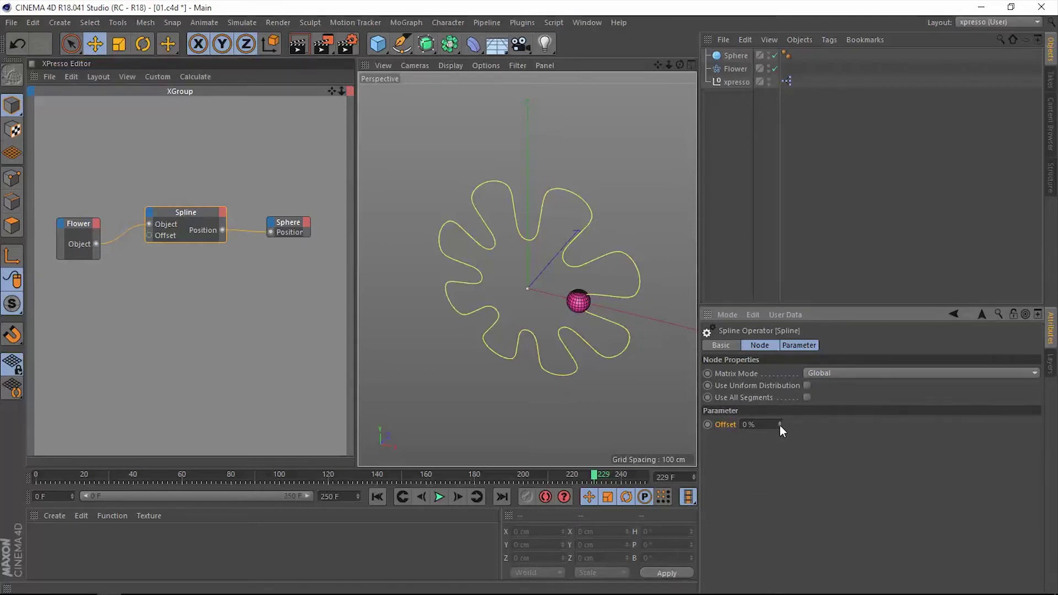
{"action": "left_click_drag", "start_coordinate": [780, 426], "coordinate": [854, 426]}
Step: Enlarge the Spline node and add a Closed output port to it
{"action": "left_click_drag", "start_coordinate": [185, 241], "coordinate": [186, 286]}
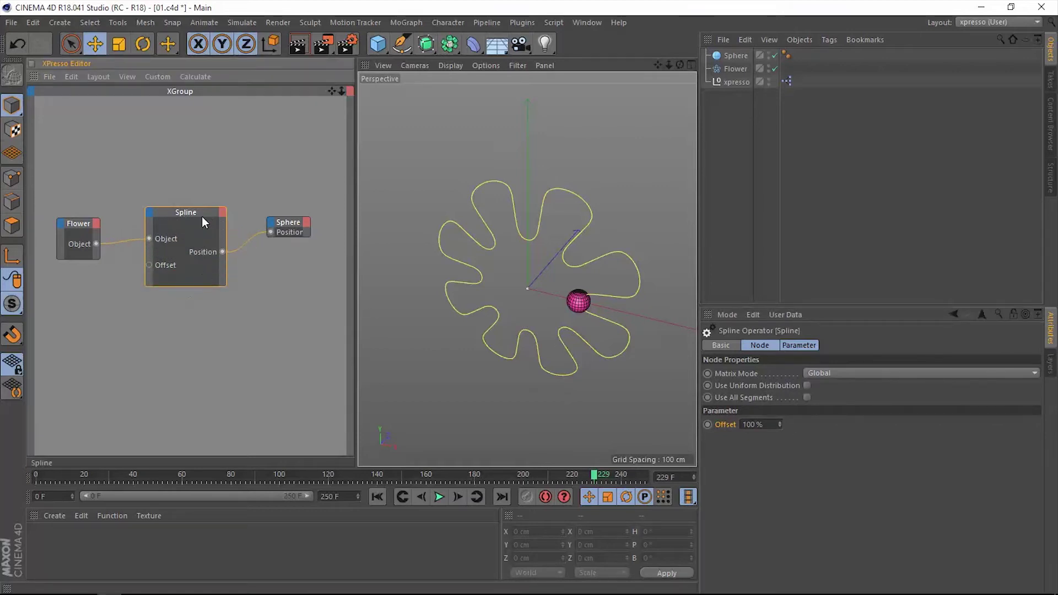
{"action": "left_click", "coordinate": [222, 212]}
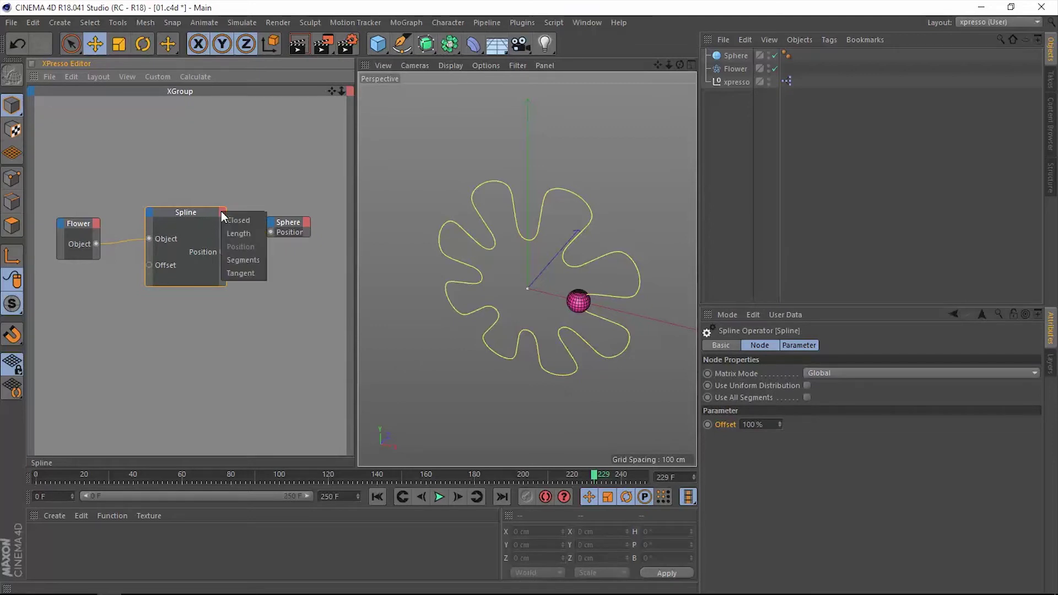
{"action": "left_click", "coordinate": [227, 220]}
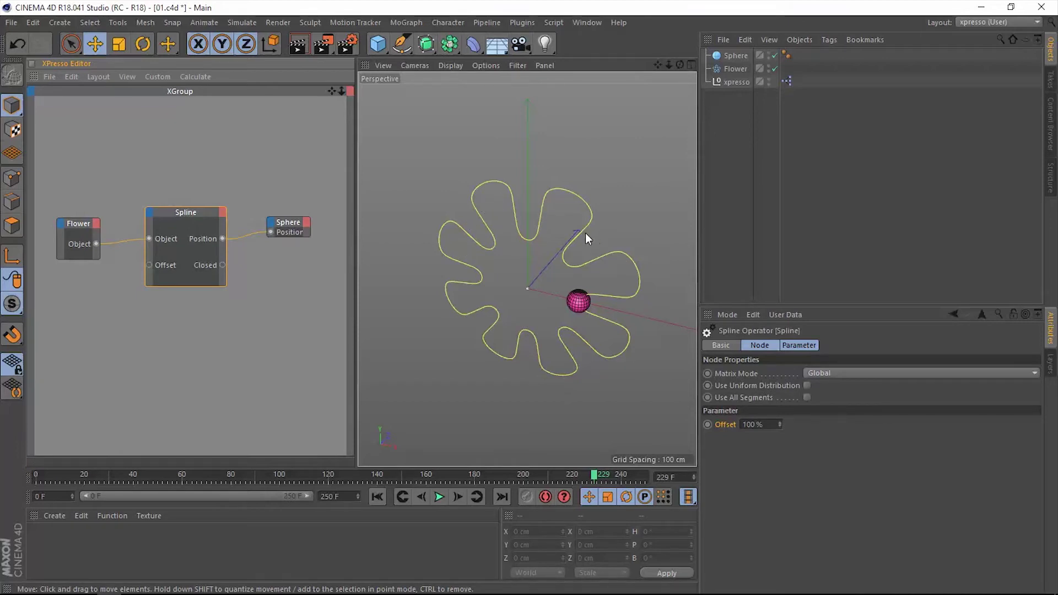
Step: Add a Bool-type Result node beside the Spline node and wire Closed into it, reading TRUE
{"action": "right_click", "coordinate": [261, 279]}
{"action": "mouse_move", "coordinate": [293, 285]}
{"action": "mouse_move", "coordinate": [395, 285]}
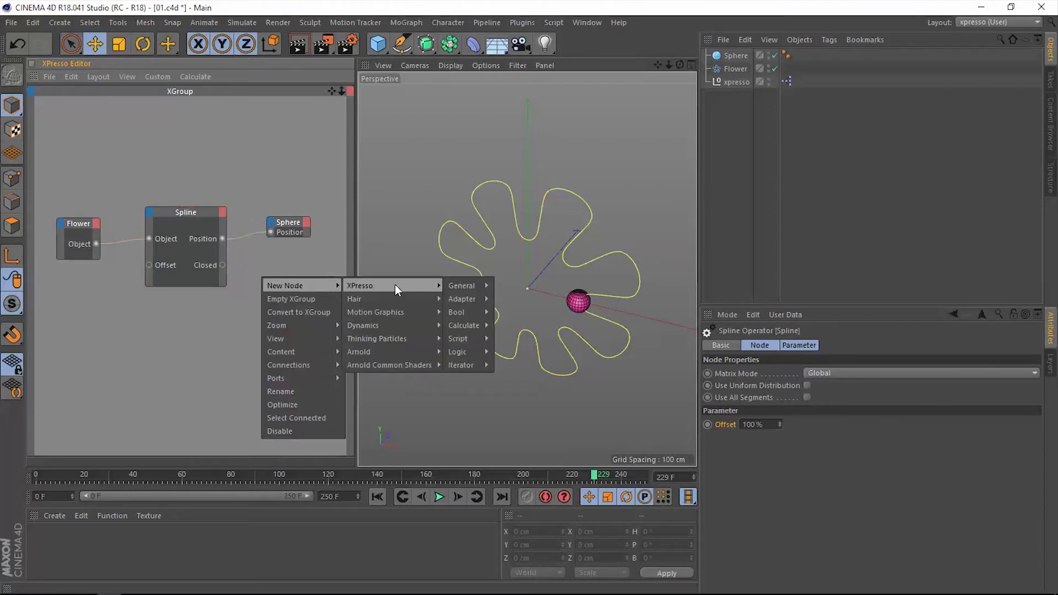
{"action": "mouse_move", "coordinate": [459, 286]}
{"action": "left_click", "coordinate": [515, 494]}
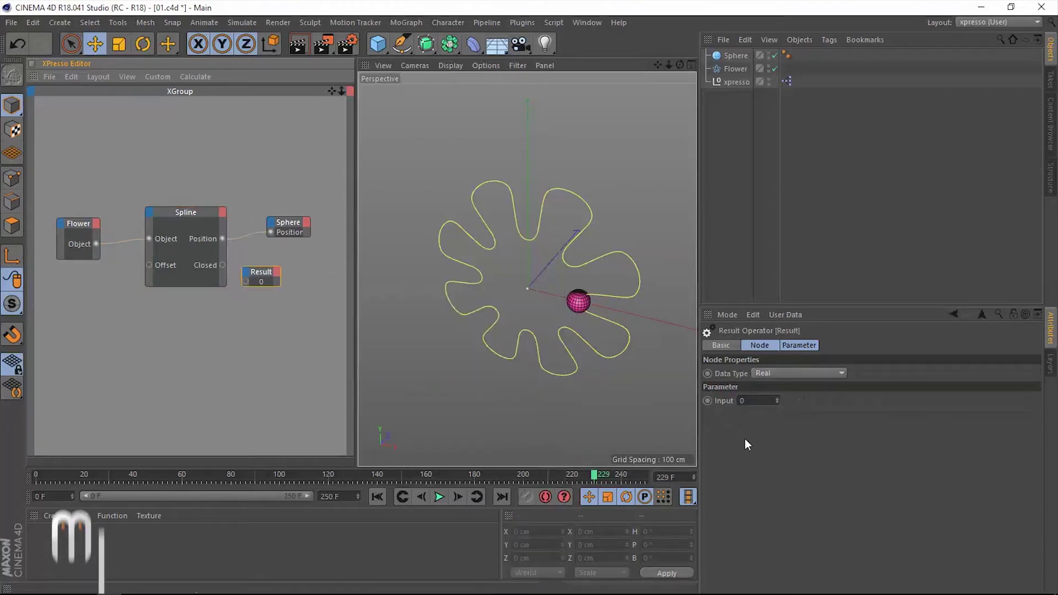
{"action": "left_click", "coordinate": [764, 379]}
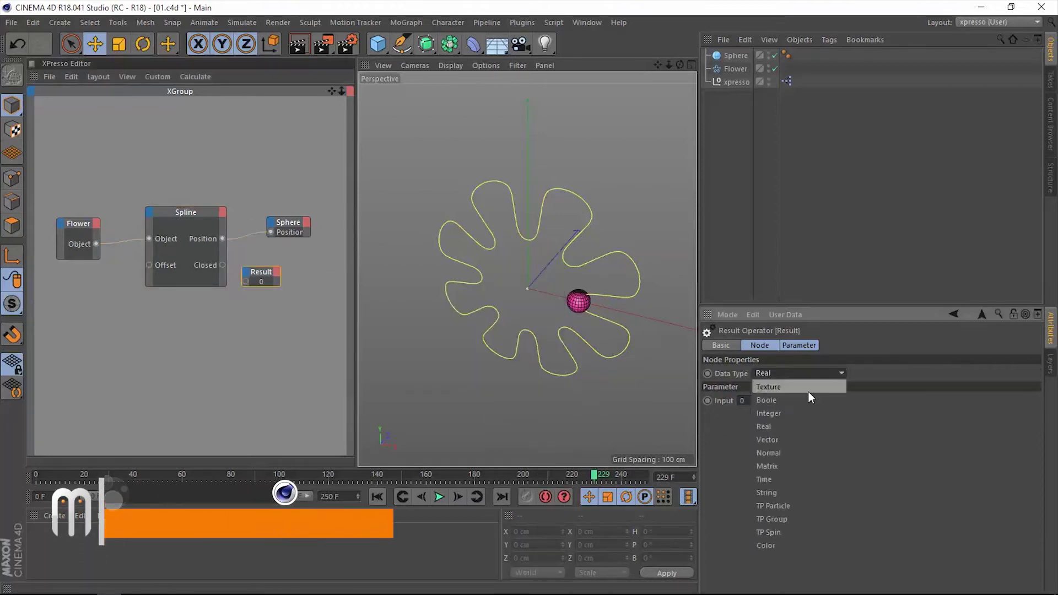
{"action": "left_click", "coordinate": [782, 400]}
{"action": "left_click_drag", "start_coordinate": [270, 273], "coordinate": [294, 273]}
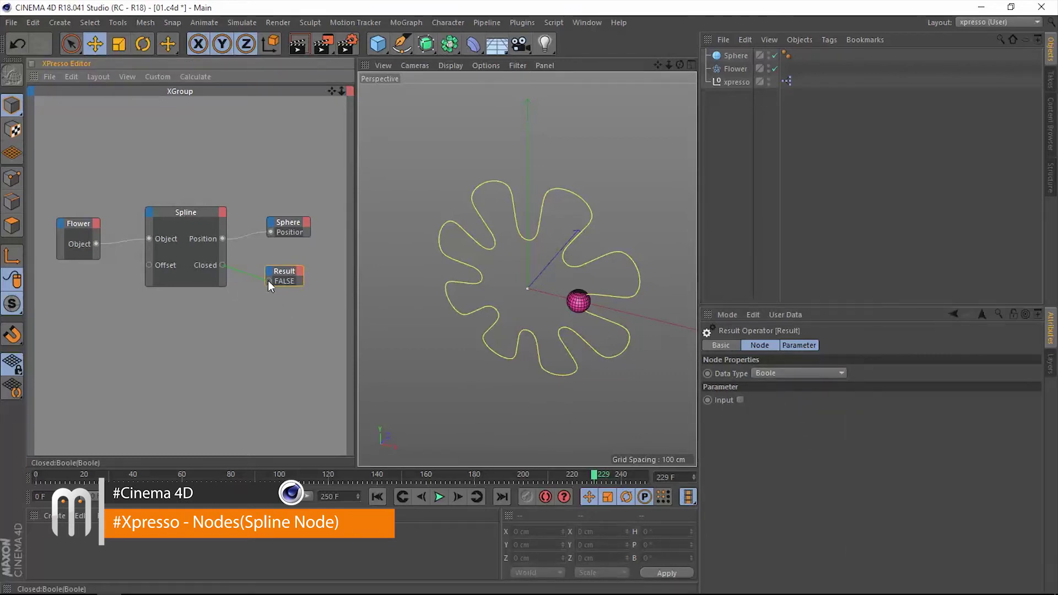
{"action": "left_click_drag", "start_coordinate": [268, 280], "coordinate": [268, 280]}
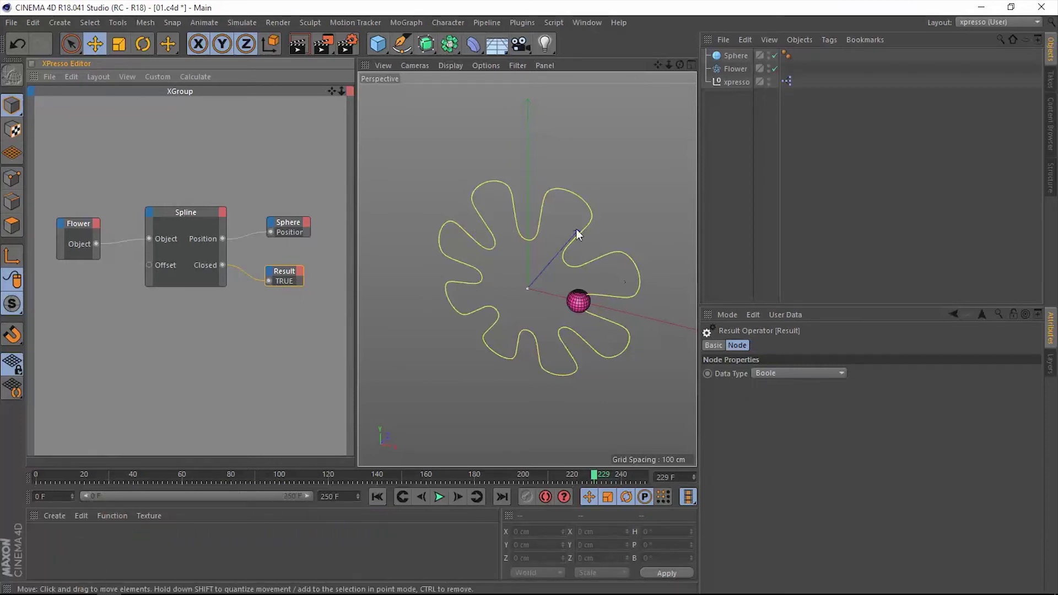
{"action": "left_click", "coordinate": [223, 213]}
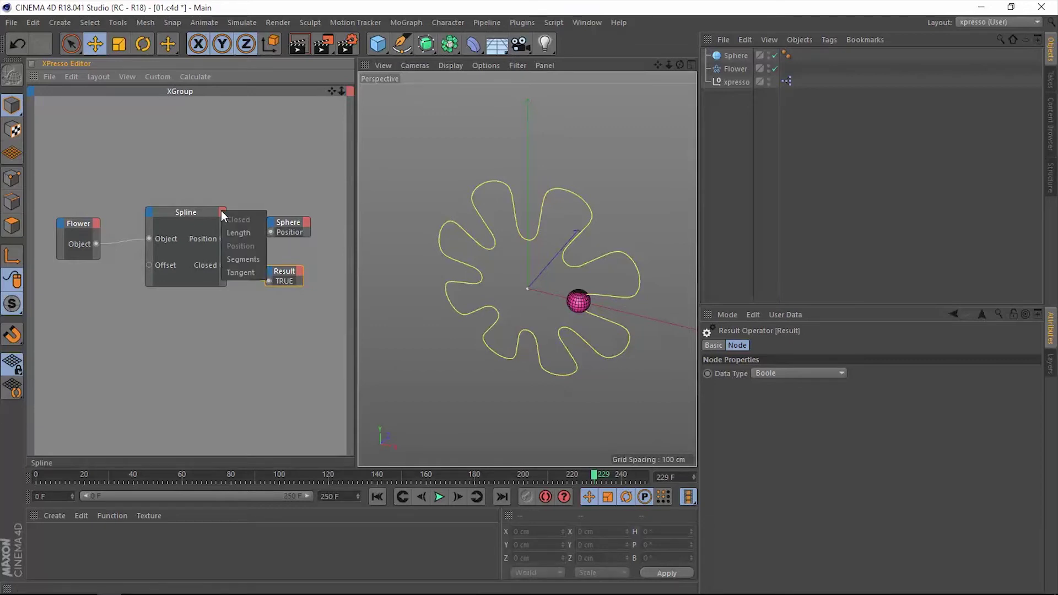
Step: Add a Length output to the Spline node and wire it to a second Result node showing 2387.461
{"action": "left_click", "coordinate": [243, 234]}
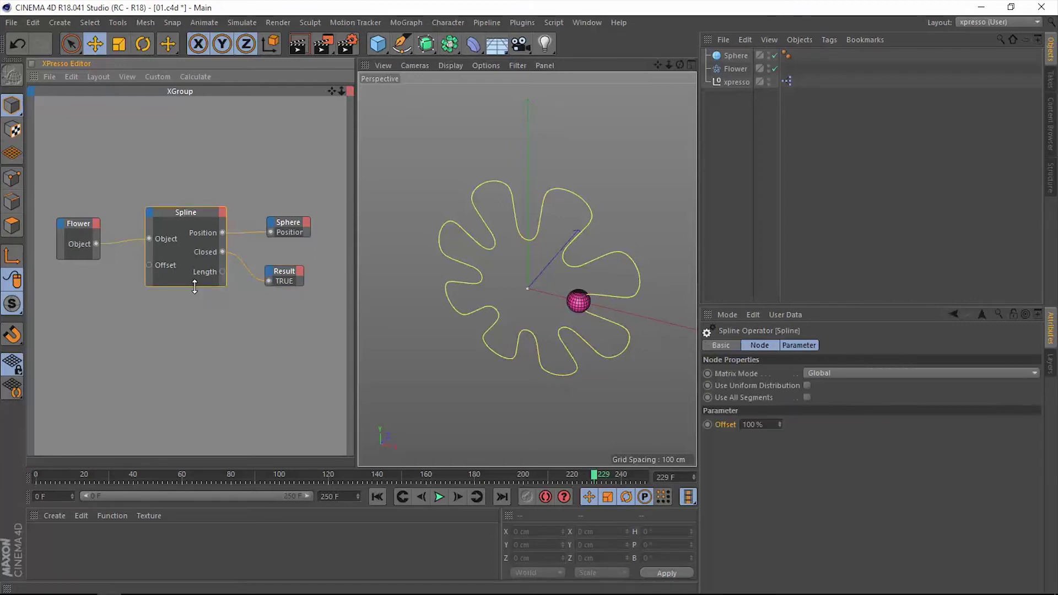
{"action": "left_click_drag", "start_coordinate": [194, 287], "coordinate": [192, 350]}
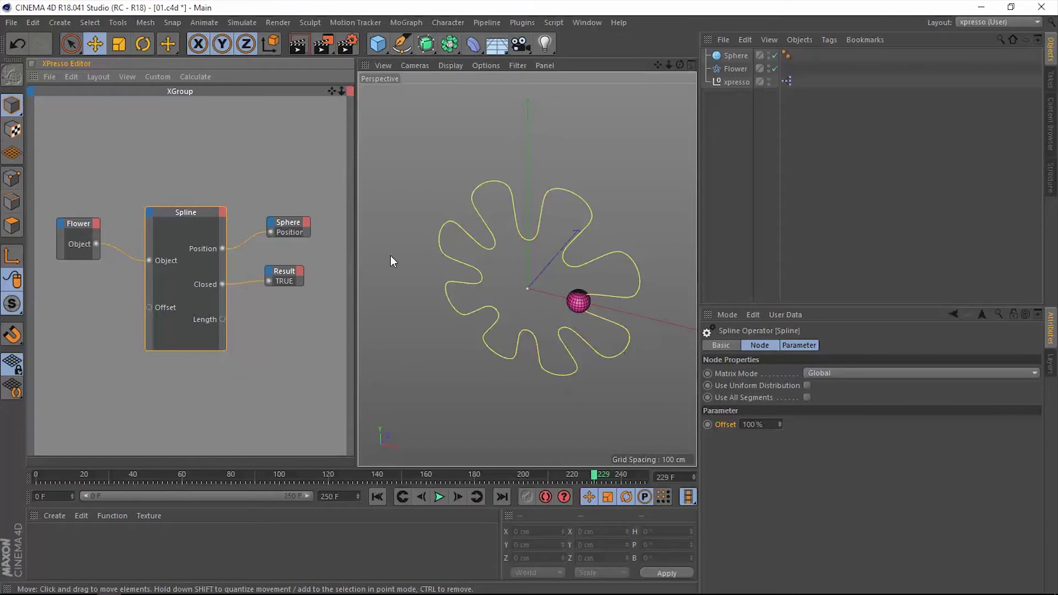
{"action": "right_click", "coordinate": [269, 307]}
{"action": "mouse_move", "coordinate": [310, 317]}
{"action": "mouse_move", "coordinate": [428, 317]}
{"action": "mouse_move", "coordinate": [494, 318]}
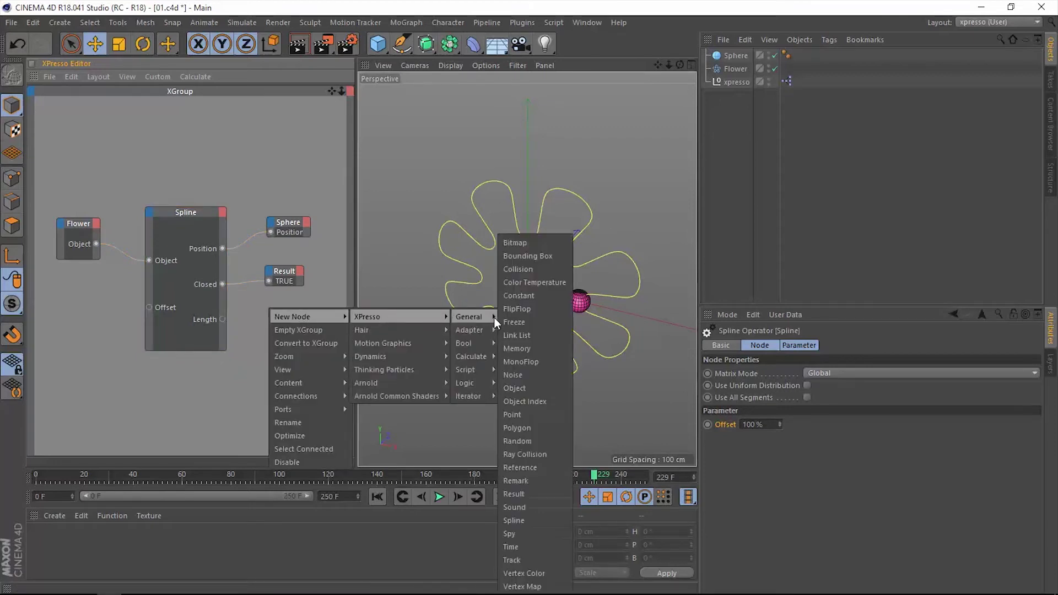
{"action": "left_click", "coordinate": [518, 494]}
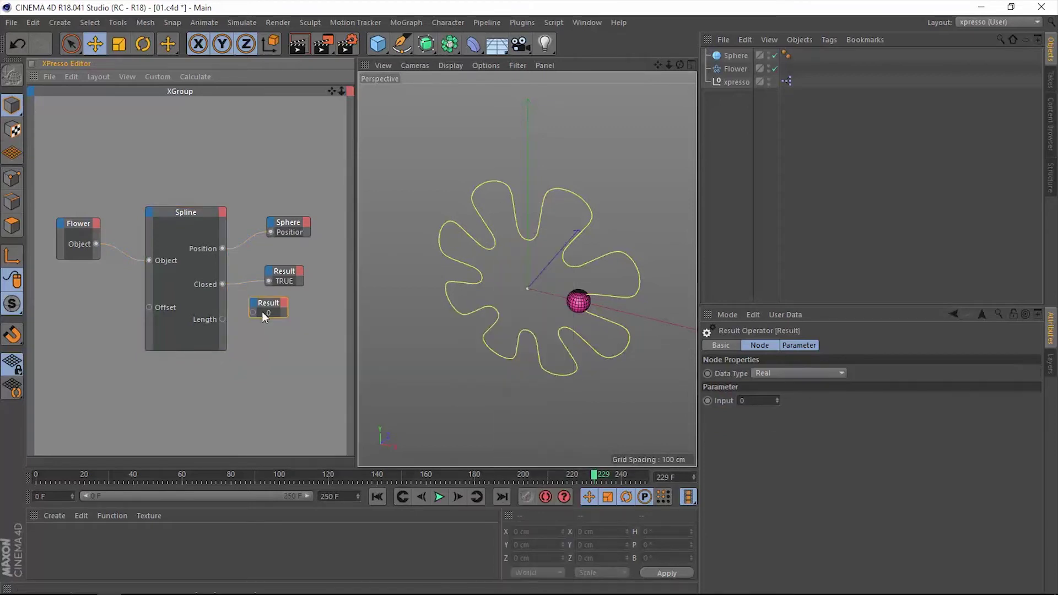
{"action": "left_click_drag", "start_coordinate": [262, 312], "coordinate": [282, 312]}
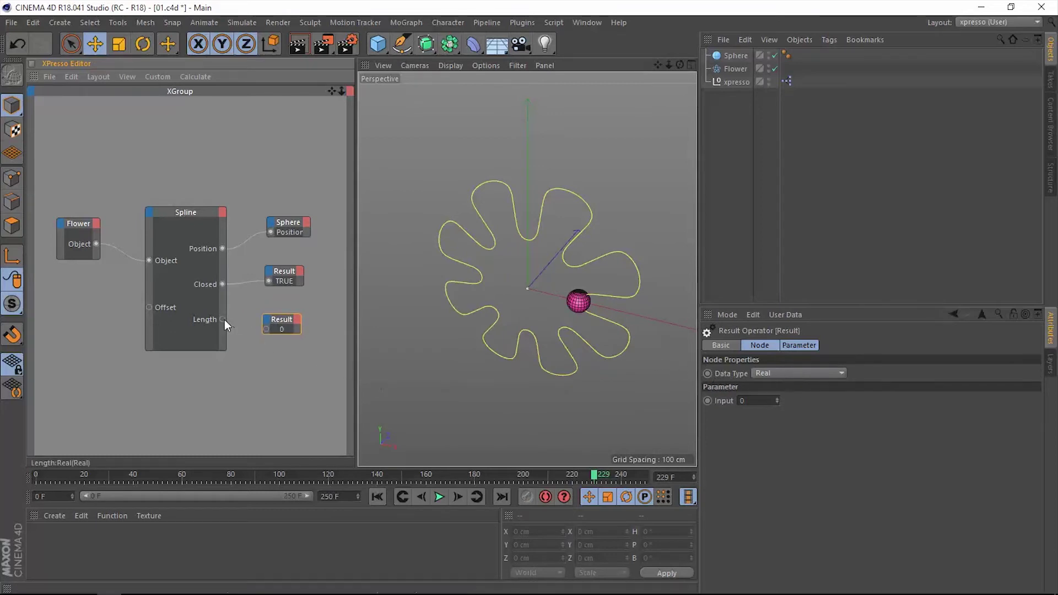
{"action": "left_click_drag", "start_coordinate": [223, 319], "coordinate": [267, 329]}
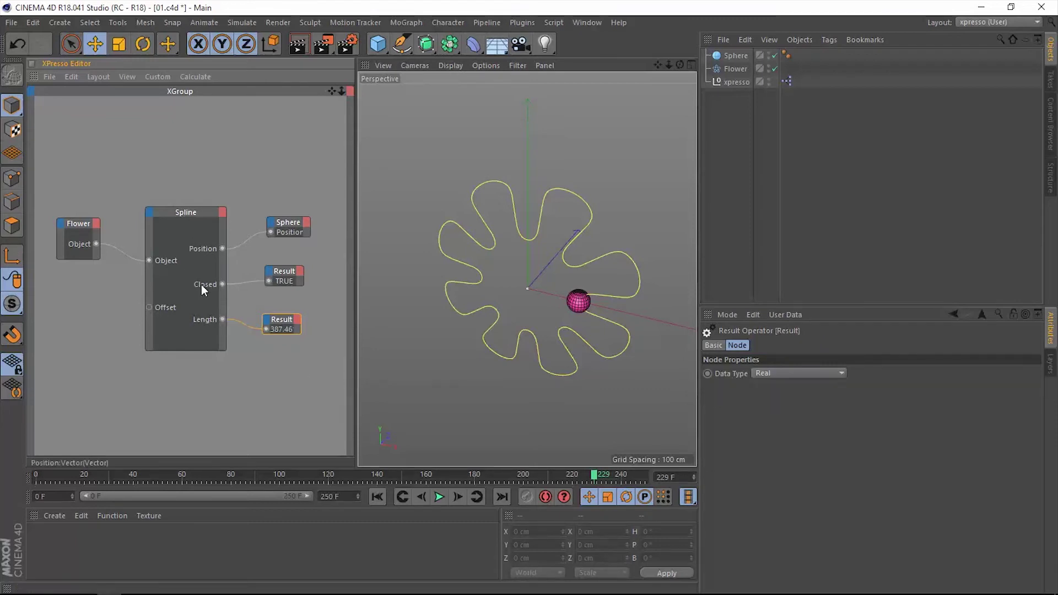
{"action": "left_click", "coordinate": [276, 316]}
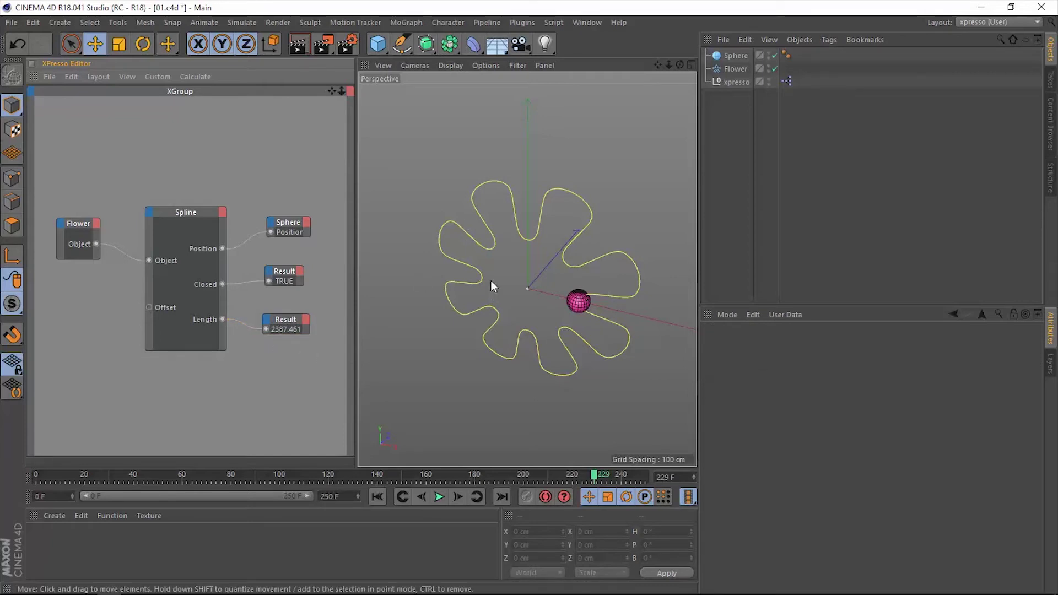
Step: Add a Segments output to the Spline node and connect it to a third Result node reading 0
{"action": "left_click", "coordinate": [223, 213]}
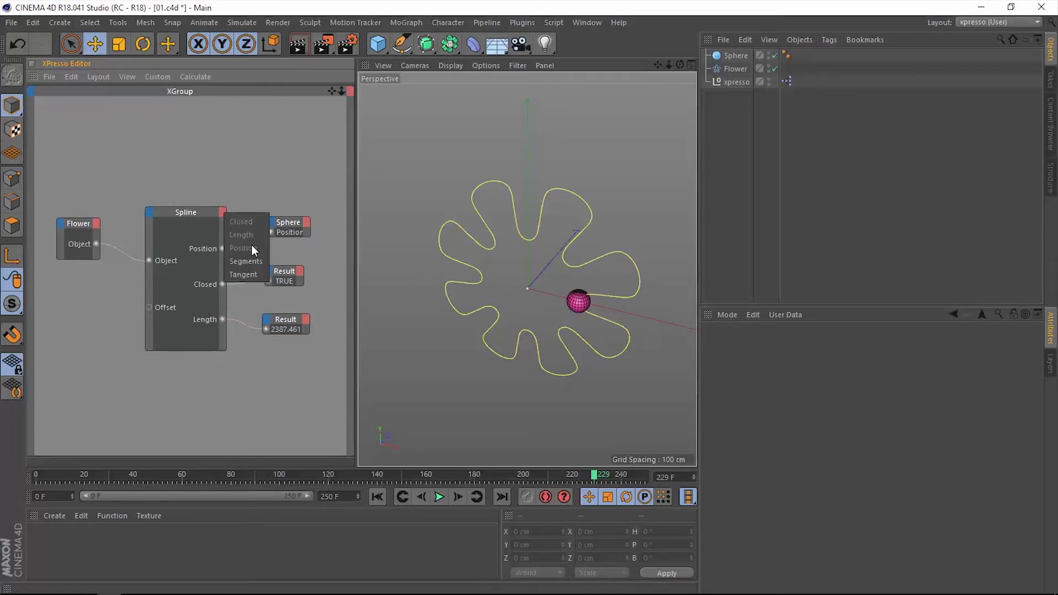
{"action": "left_click", "coordinate": [243, 264]}
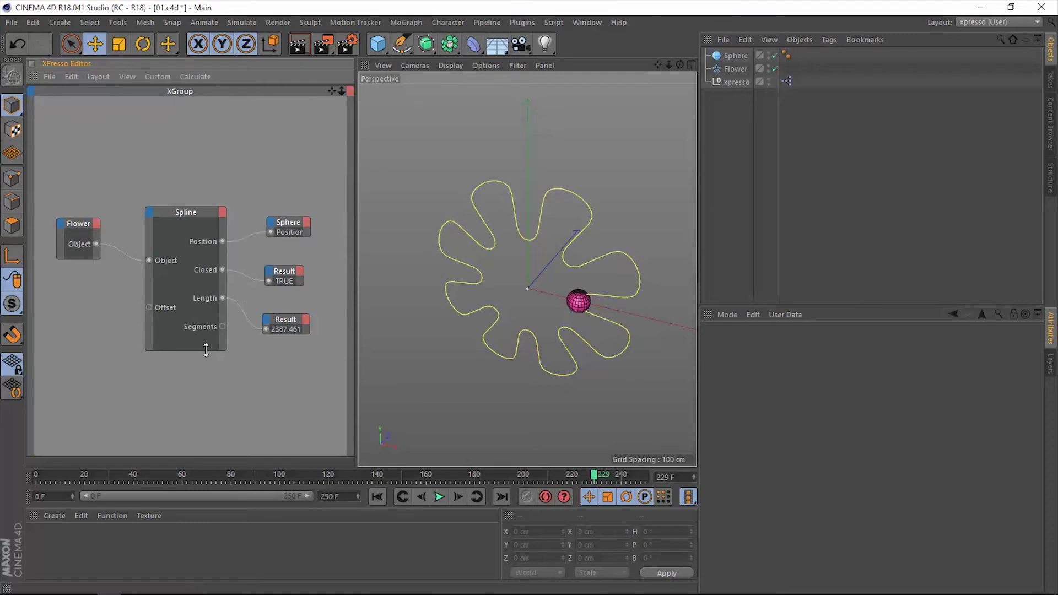
{"action": "left_click_drag", "start_coordinate": [204, 350], "coordinate": [204, 367]}
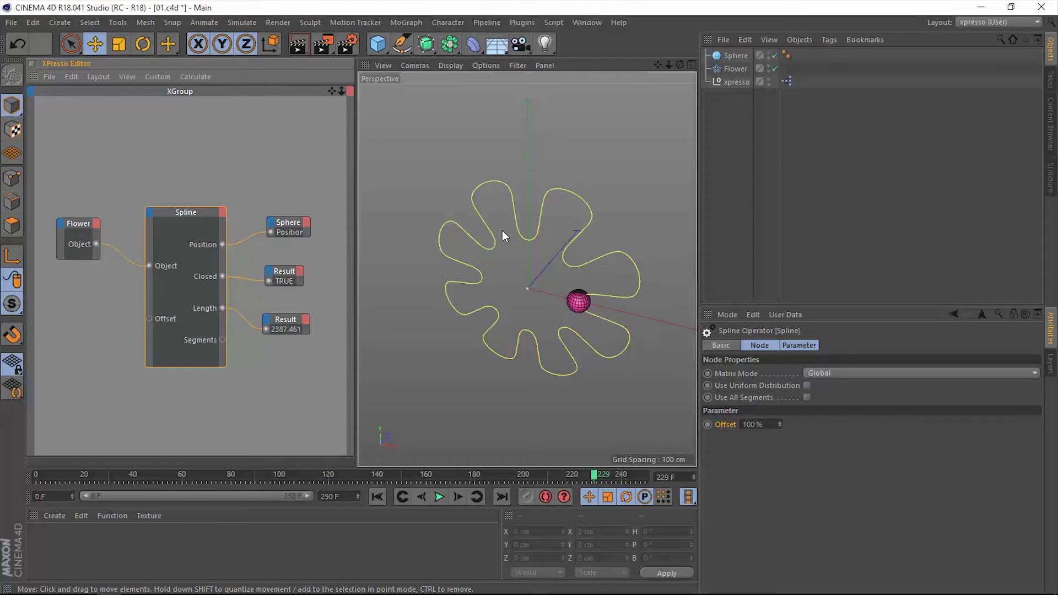
{"action": "right_click", "coordinate": [252, 364]}
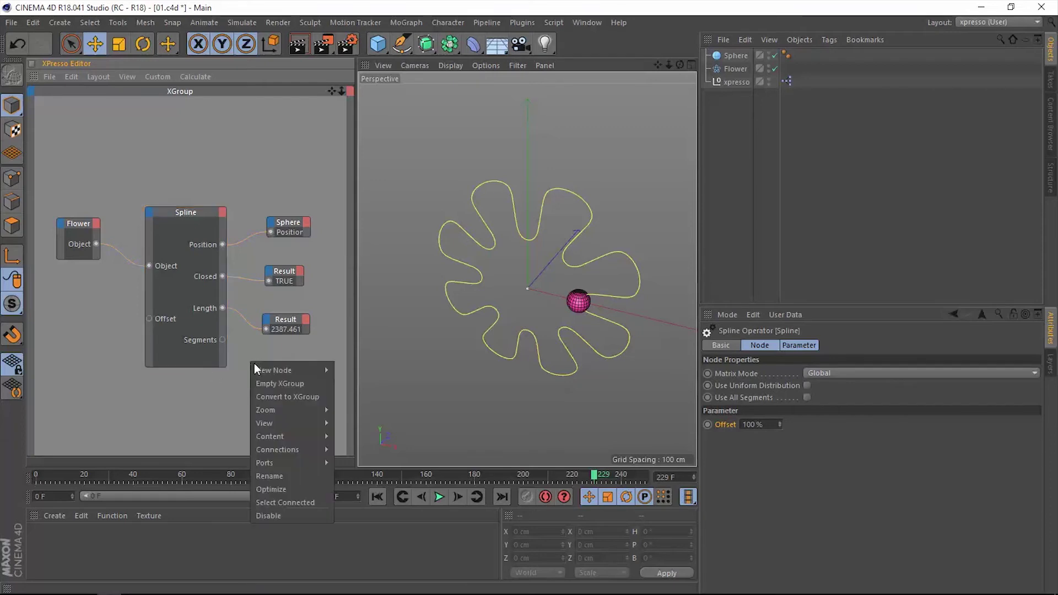
{"action": "mouse_move", "coordinate": [332, 369]}
{"action": "mouse_move", "coordinate": [413, 371]}
{"action": "mouse_move", "coordinate": [470, 370]}
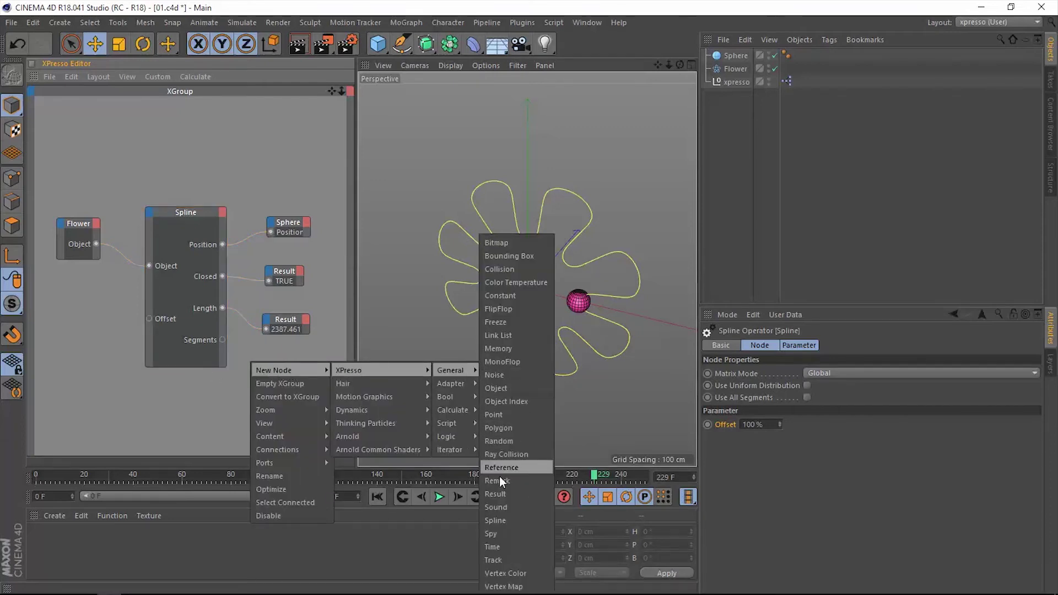
{"action": "left_click", "coordinate": [508, 494]}
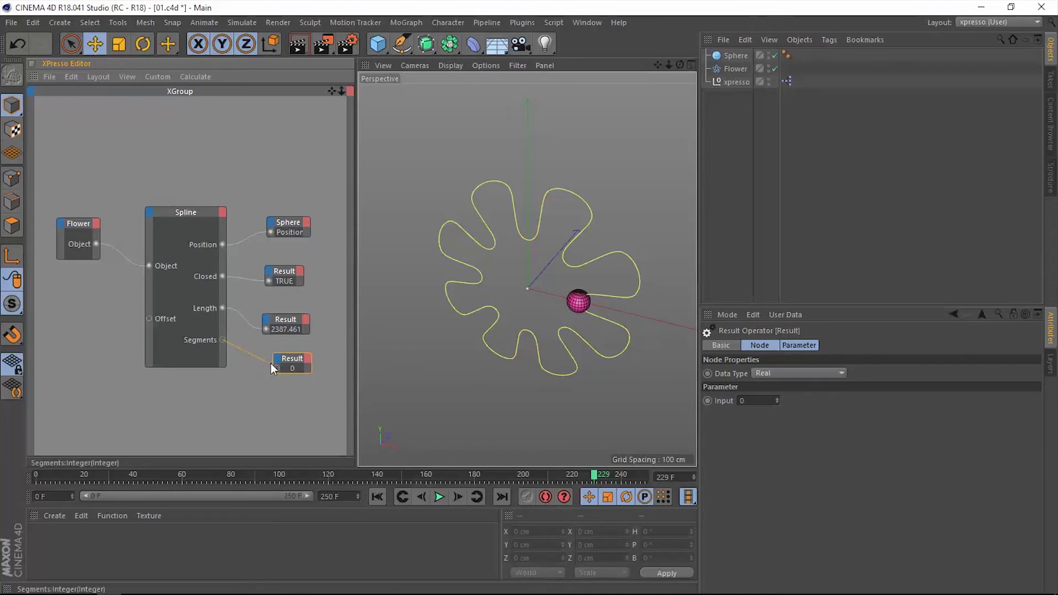
{"action": "mouse_move", "coordinate": [270, 362]}
{"action": "left_mouse_down"}
{"action": "mouse_move", "coordinate": [278, 372]}
{"action": "mouse_move", "coordinate": [270, 361]}
{"action": "left_mouse_up"}
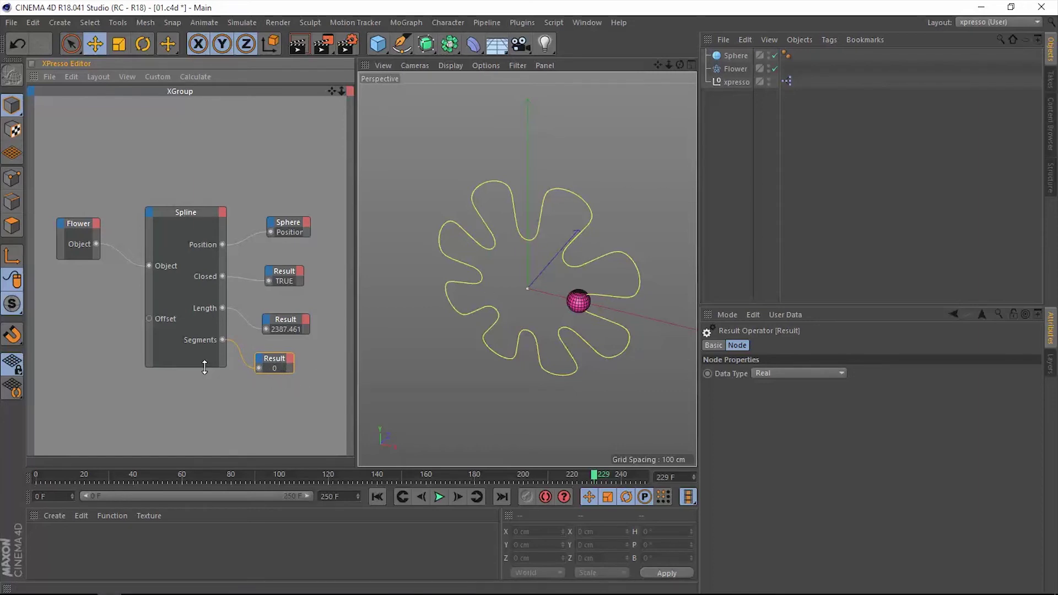
Step: Add a Tangent output to the Spline node and stretch the node so its ports spread out
{"action": "left_click_drag", "start_coordinate": [210, 367], "coordinate": [210, 400]}
{"action": "left_click", "coordinate": [223, 212]}
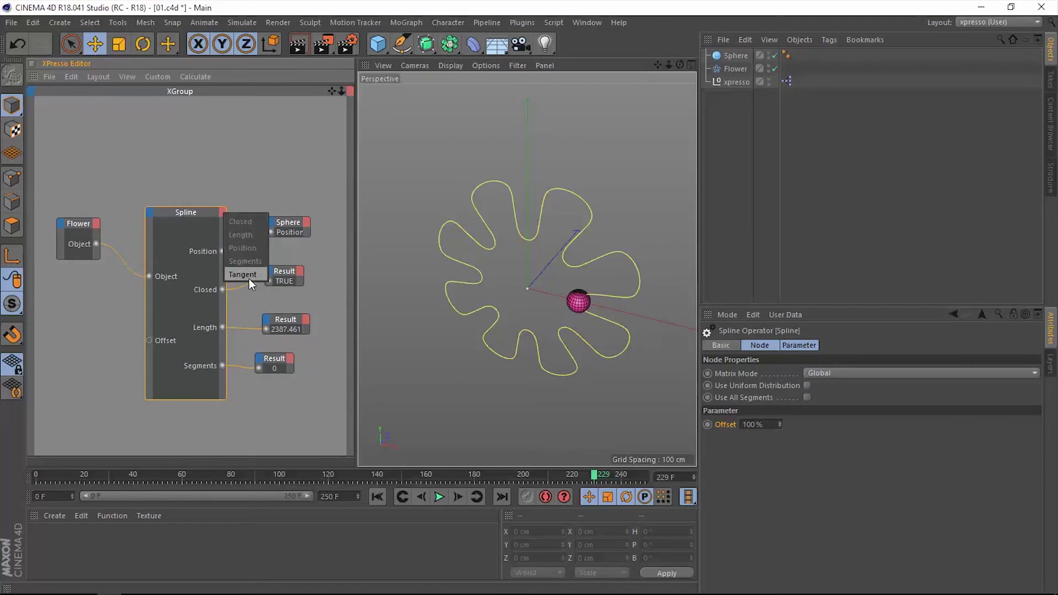
{"action": "left_click", "coordinate": [246, 278]}
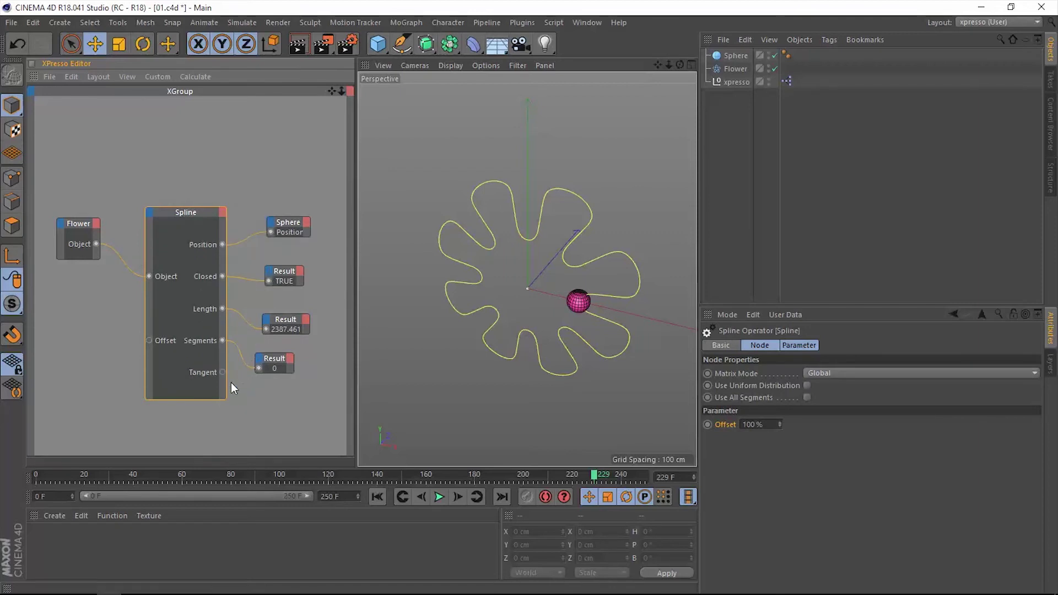
{"action": "left_click_drag", "start_coordinate": [202, 400], "coordinate": [202, 412]}
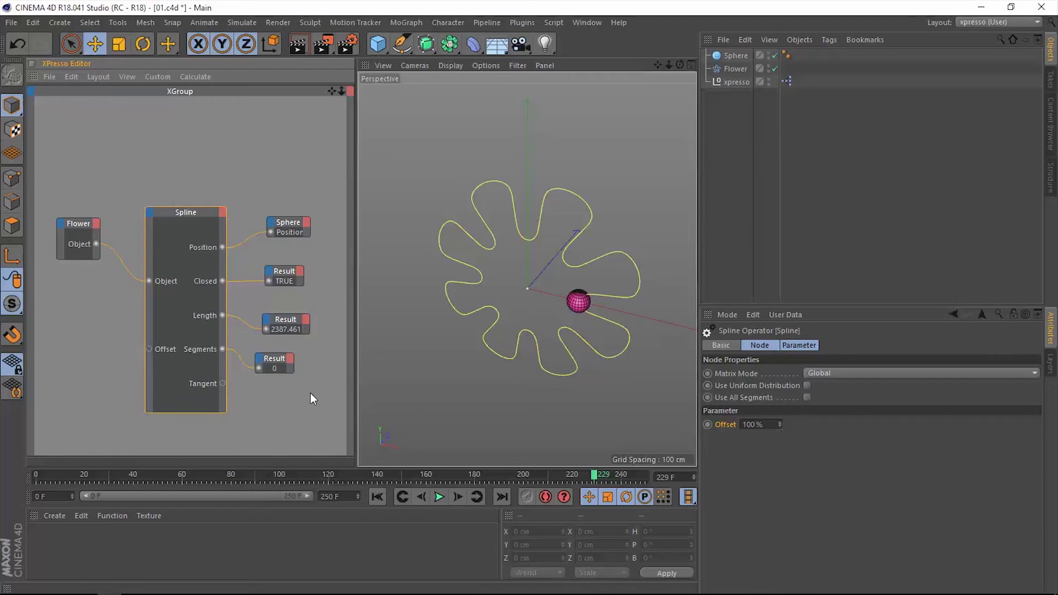
Step: Create a Vector-type Result node and connect the Tangent output to it, reading 0;1;0
{"action": "right_click", "coordinate": [263, 392]}
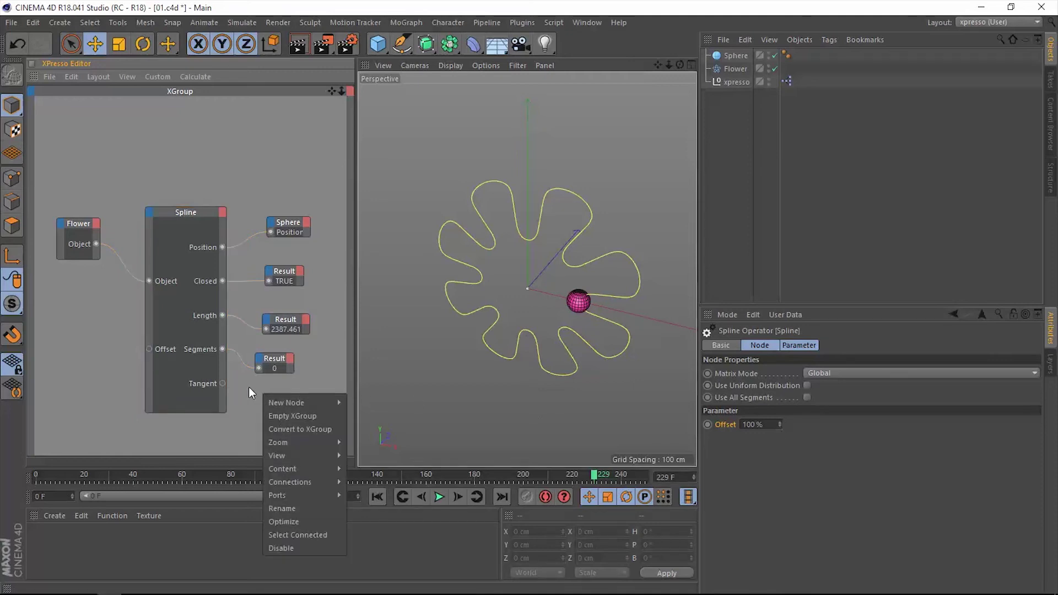
{"action": "mouse_move", "coordinate": [287, 403]}
{"action": "mouse_move", "coordinate": [377, 402]}
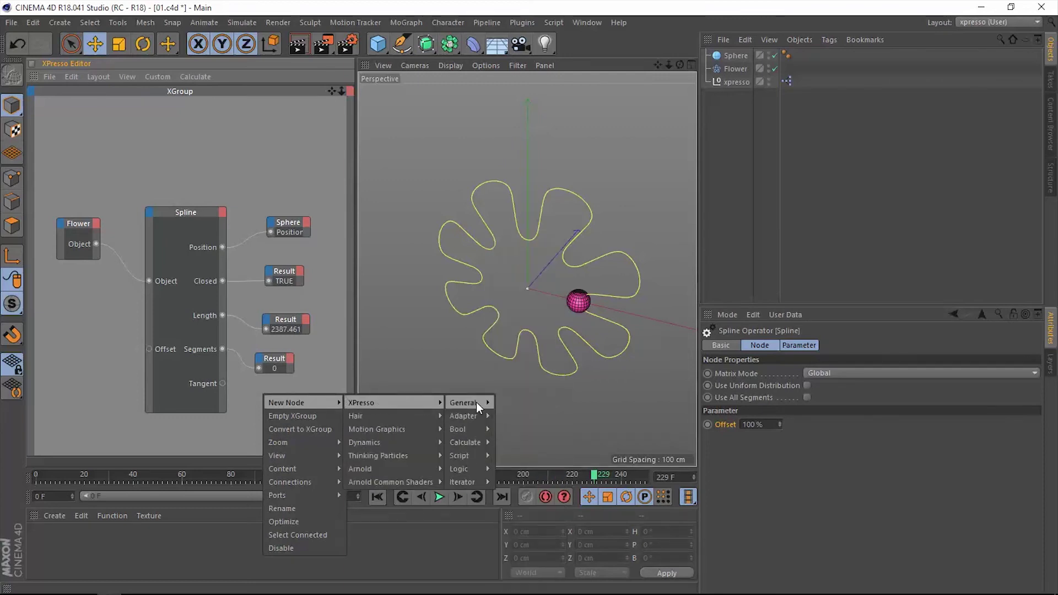
{"action": "mouse_move", "coordinate": [476, 402]}
{"action": "left_click", "coordinate": [524, 494]}
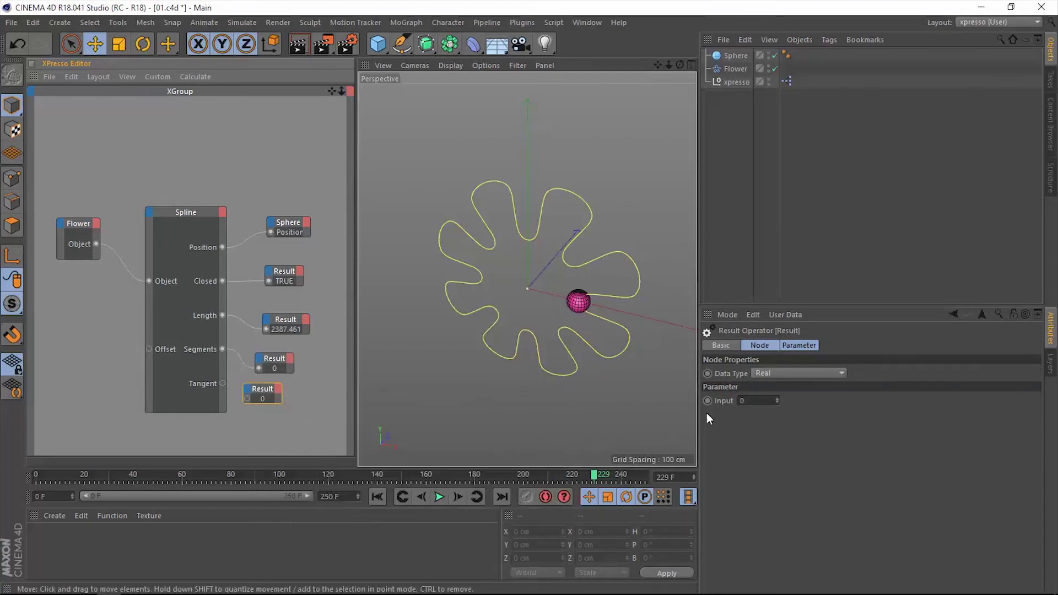
{"action": "left_click", "coordinate": [776, 374]}
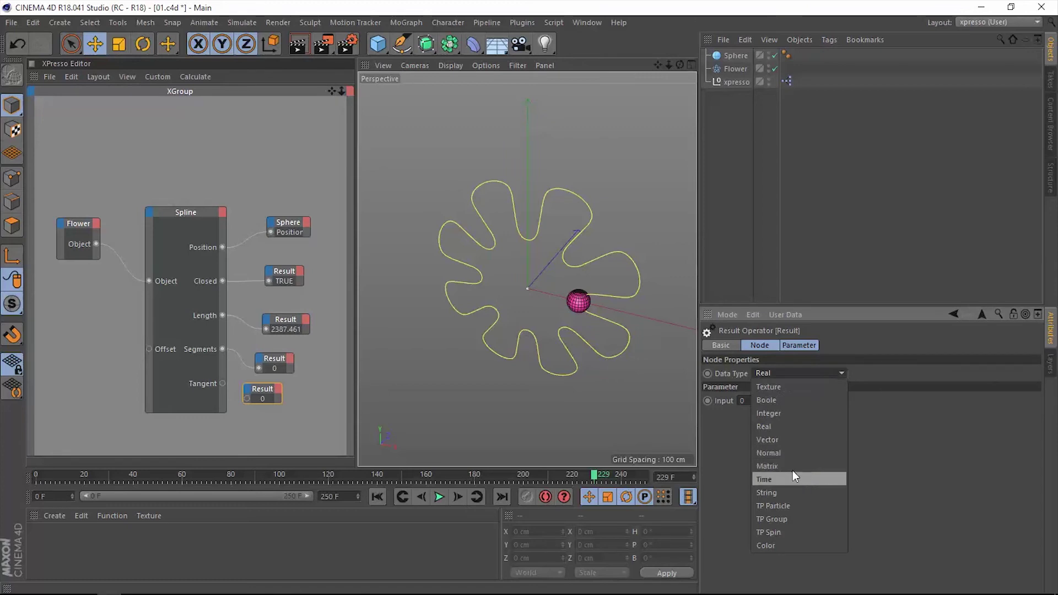
{"action": "left_click", "coordinate": [780, 439]}
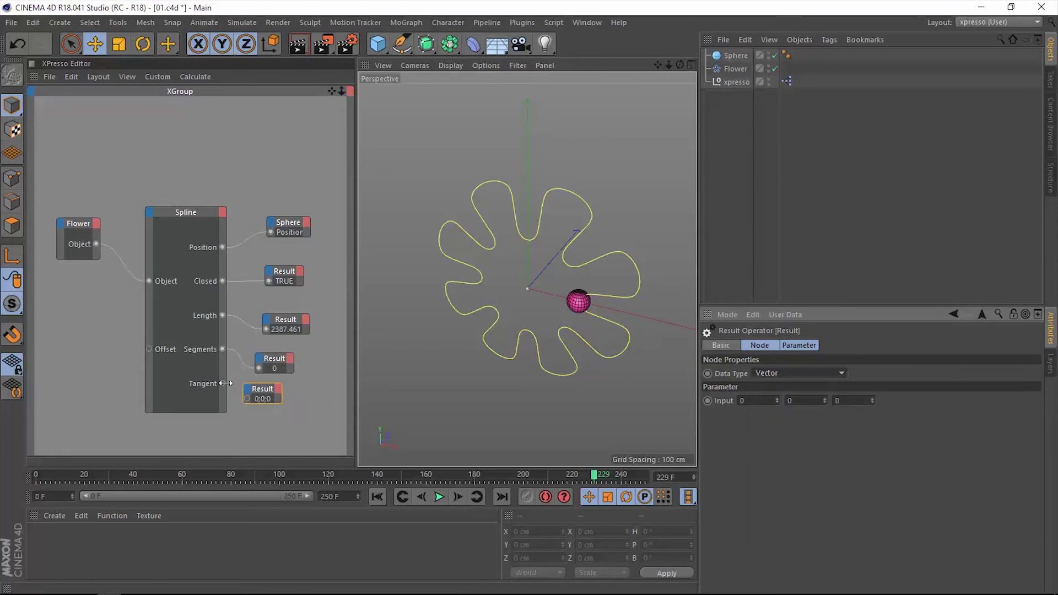
{"action": "left_click_drag", "start_coordinate": [224, 383], "coordinate": [278, 393]}
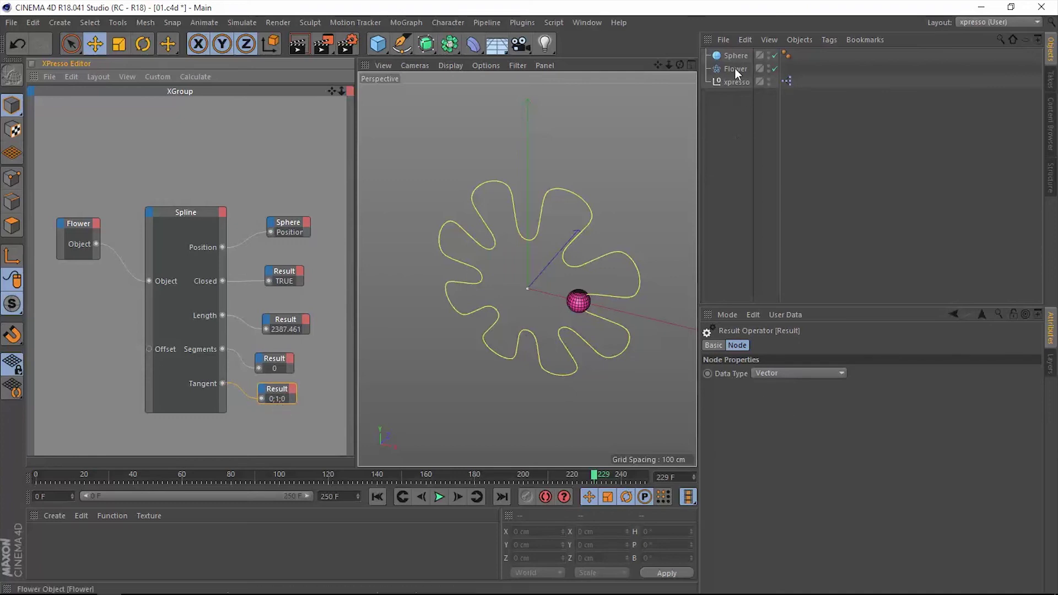
Step: Lower the Spline Offset to 37 %, moving the sphere to the upper-left petal with Tangent -0.138;-0.99;0
{"action": "left_click", "coordinate": [196, 215]}
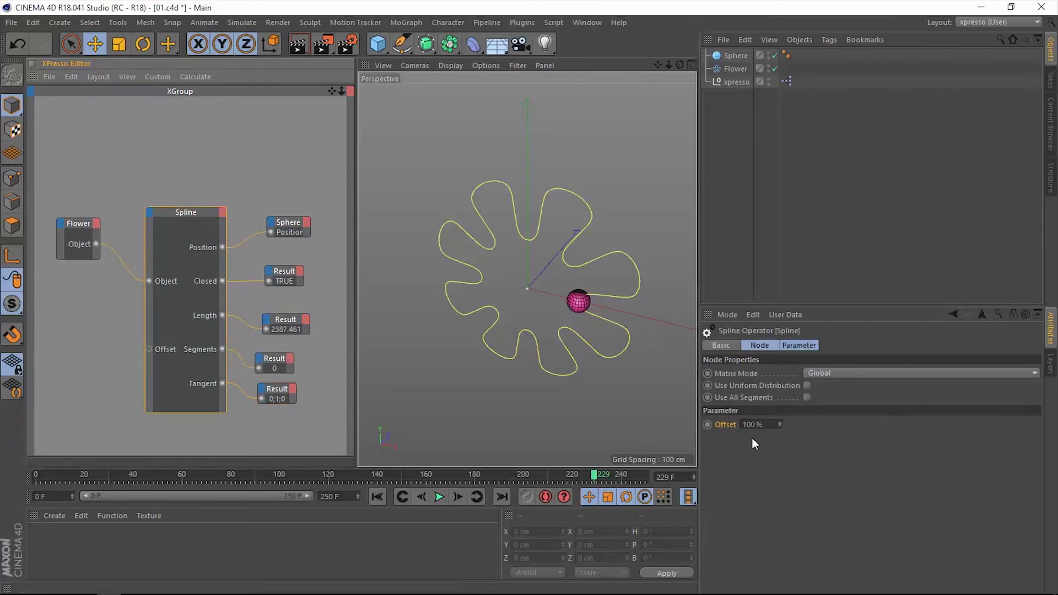
{"action": "left_click_drag", "start_coordinate": [780, 428], "coordinate": [373, 421]}
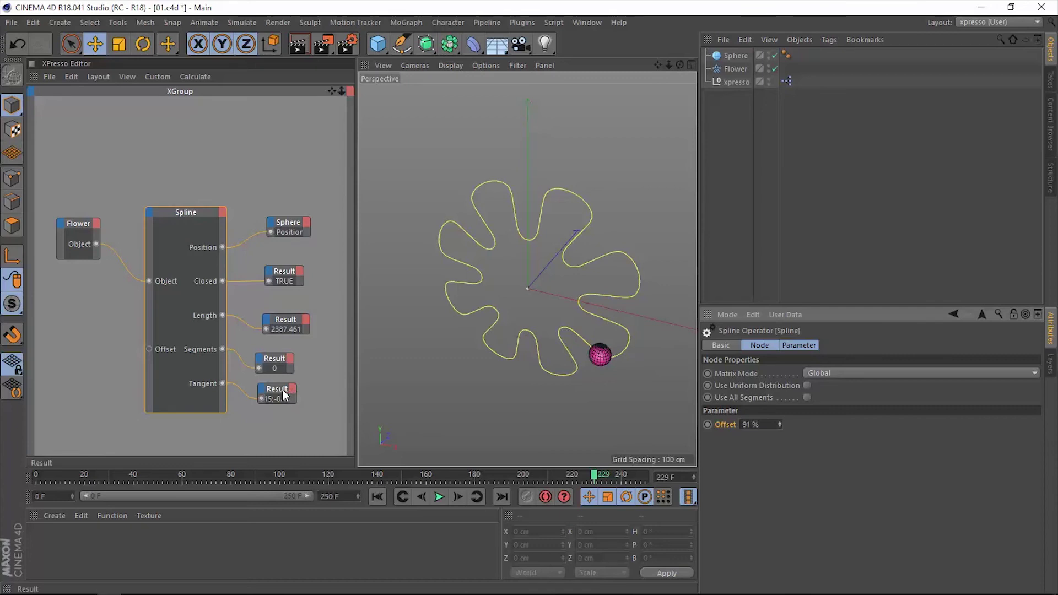
{"action": "left_click", "coordinate": [325, 418]}
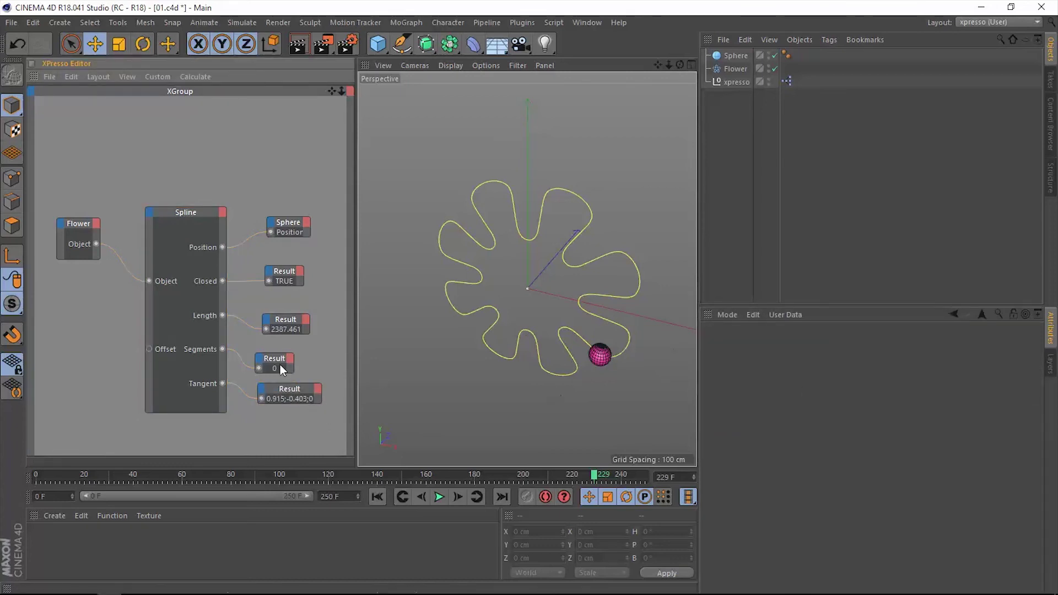
{"action": "left_click", "coordinate": [198, 230]}
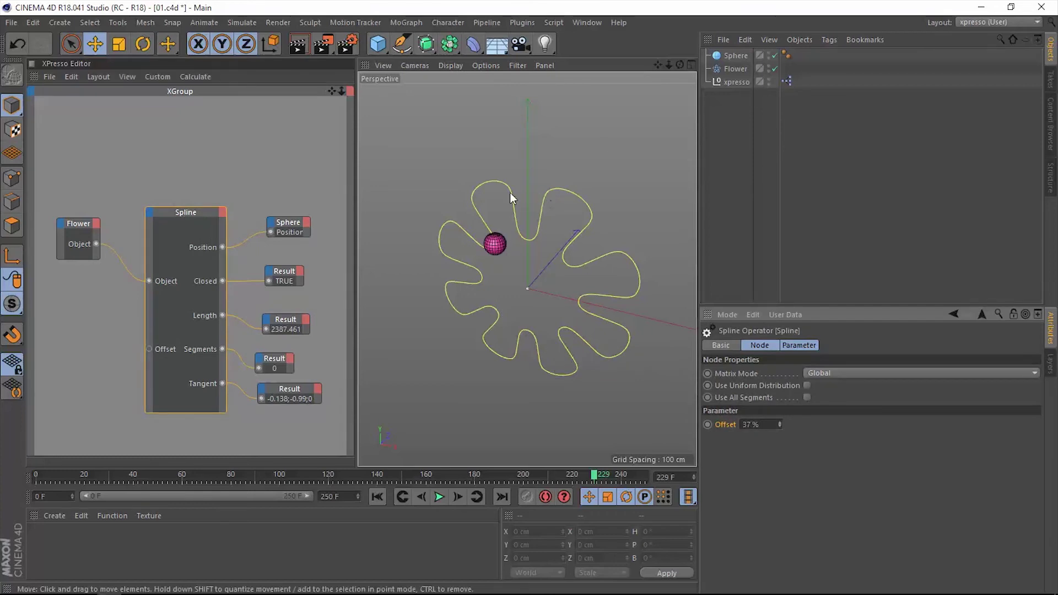
{"action": "left_click_drag", "start_coordinate": [277, 365], "coordinate": [285, 362]}
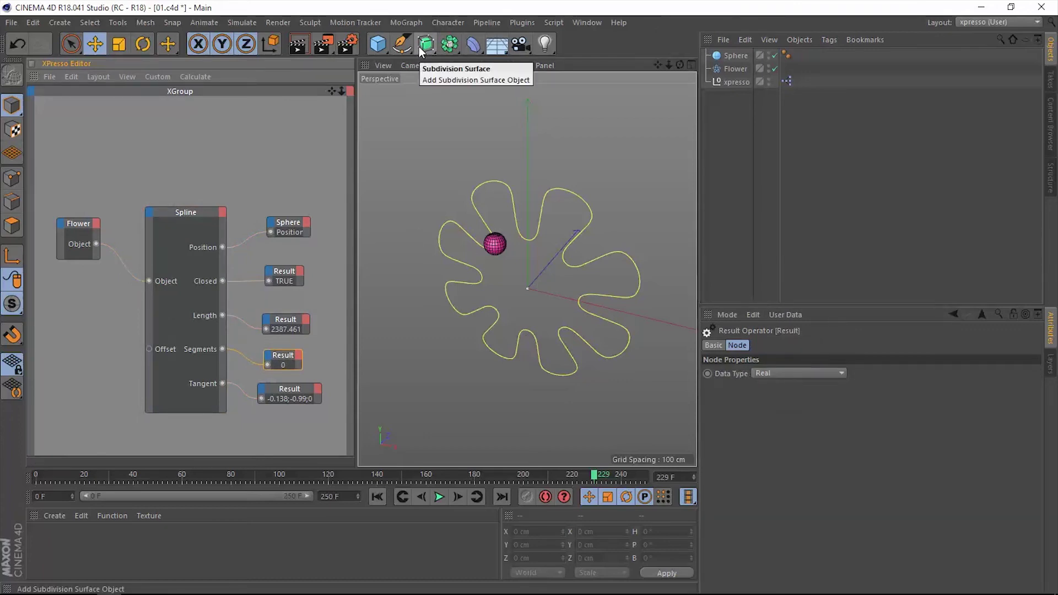
Step: Add a Text spline to the scene and set its Align to Middle
{"action": "left_click", "coordinate": [402, 44]}
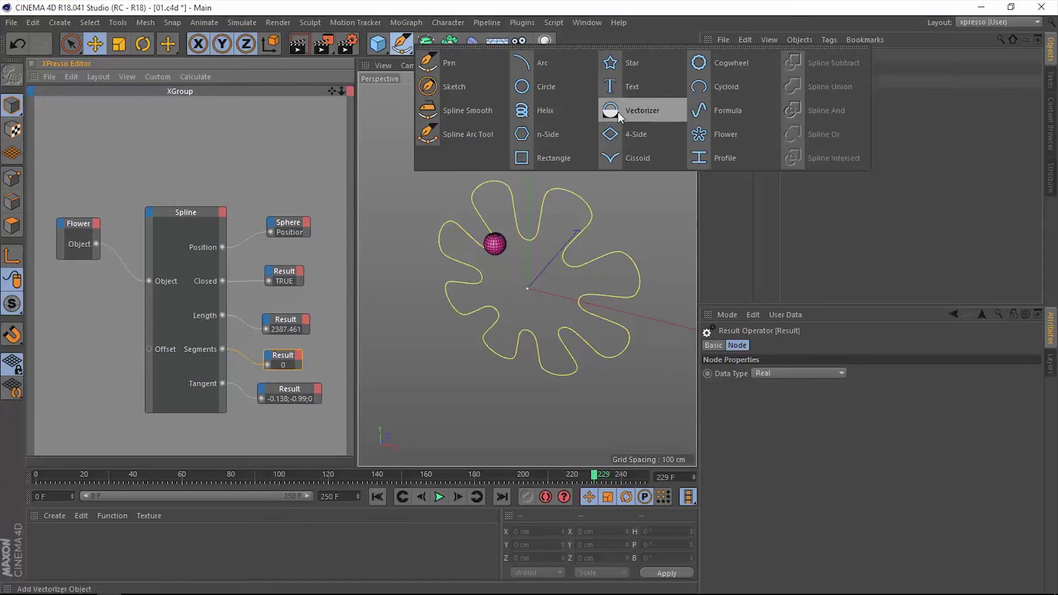
{"action": "left_click", "coordinate": [634, 88]}
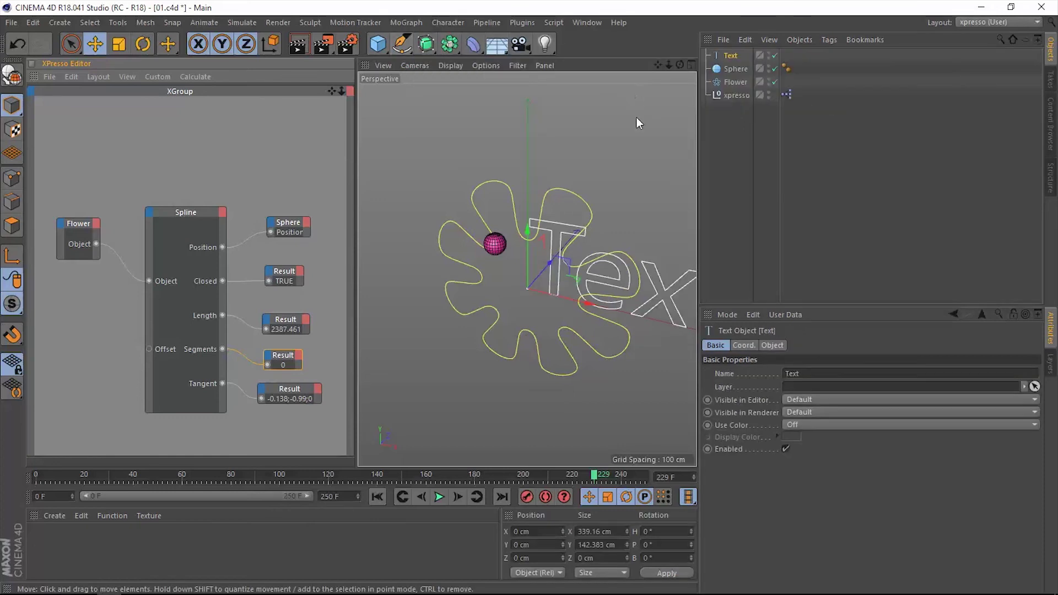
{"action": "left_click", "coordinate": [772, 346]}
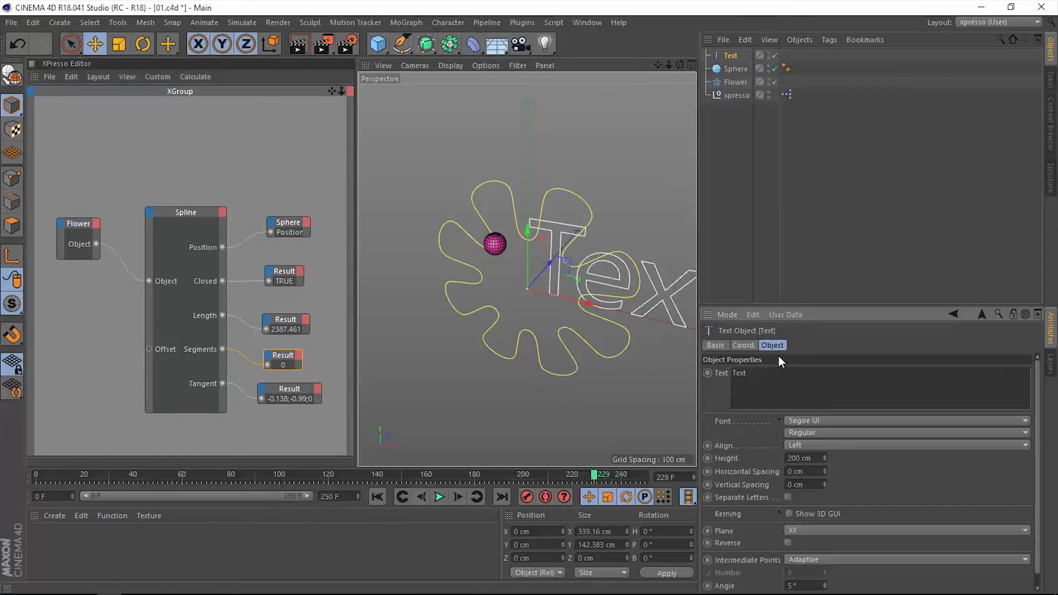
{"action": "left_click", "coordinate": [811, 447]}
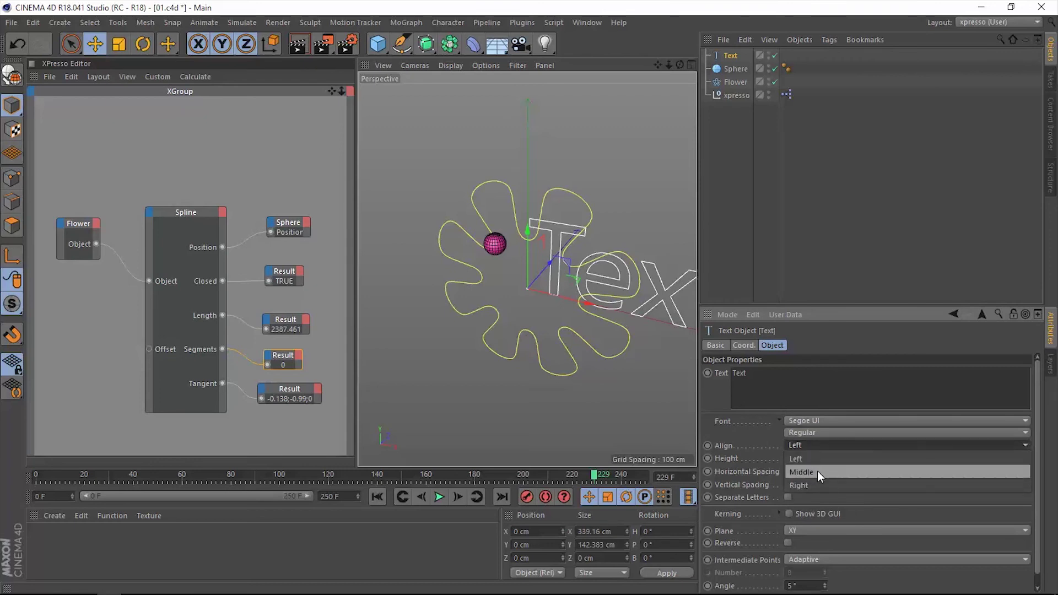
{"action": "left_click", "coordinate": [818, 471]}
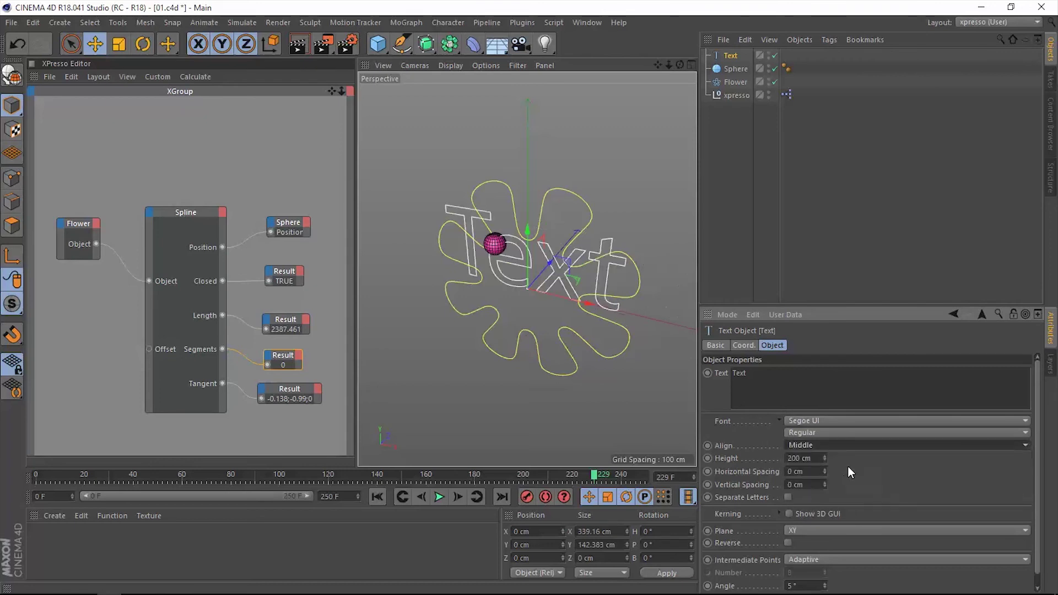
Step: Disable the Flower spline and add the Text object to XPresso as a node
{"action": "left_click", "coordinate": [774, 82]}
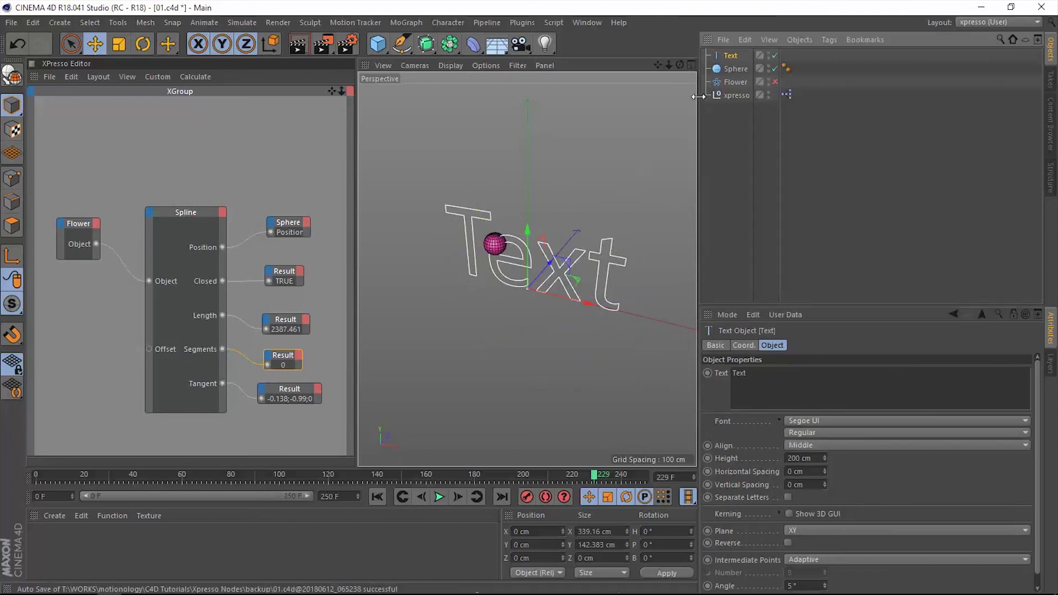
{"action": "left_click_drag", "start_coordinate": [733, 62], "coordinate": [85, 305]}
{"action": "left_click", "coordinate": [96, 295]}
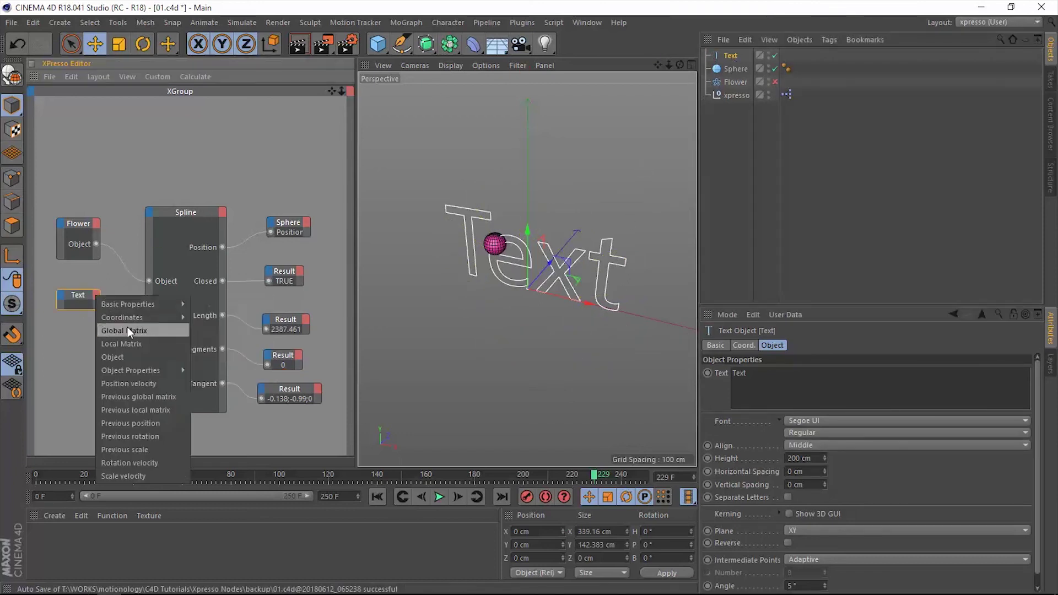
Step: Feed the Text node's Object output into the Spline node, giving length 474.414 and 5 segments, and set Offset to 44%
{"action": "left_click", "coordinate": [127, 358]}
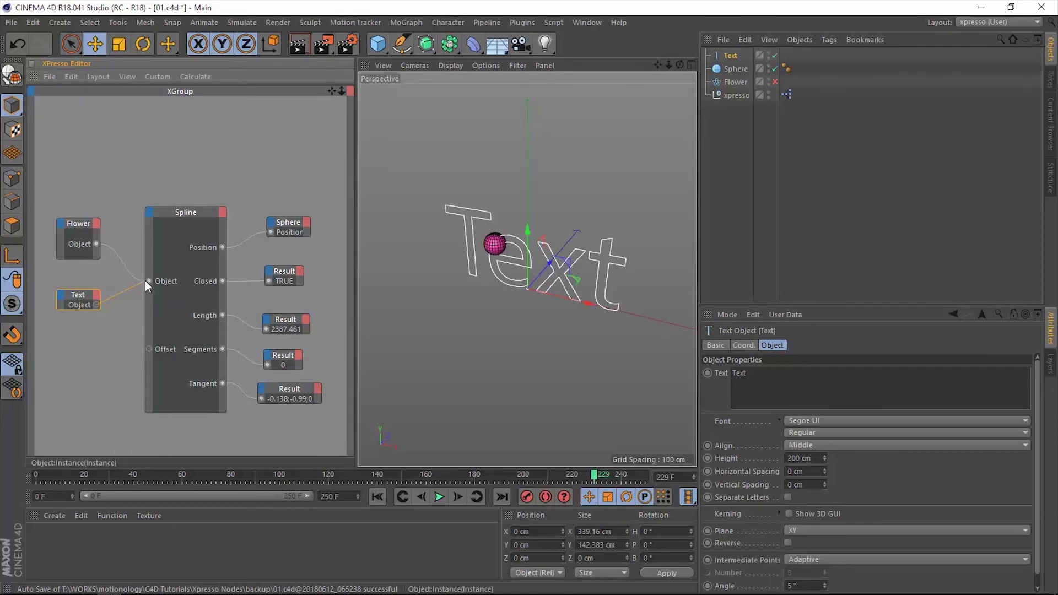
{"action": "left_click_drag", "start_coordinate": [149, 279], "coordinate": [149, 279]}
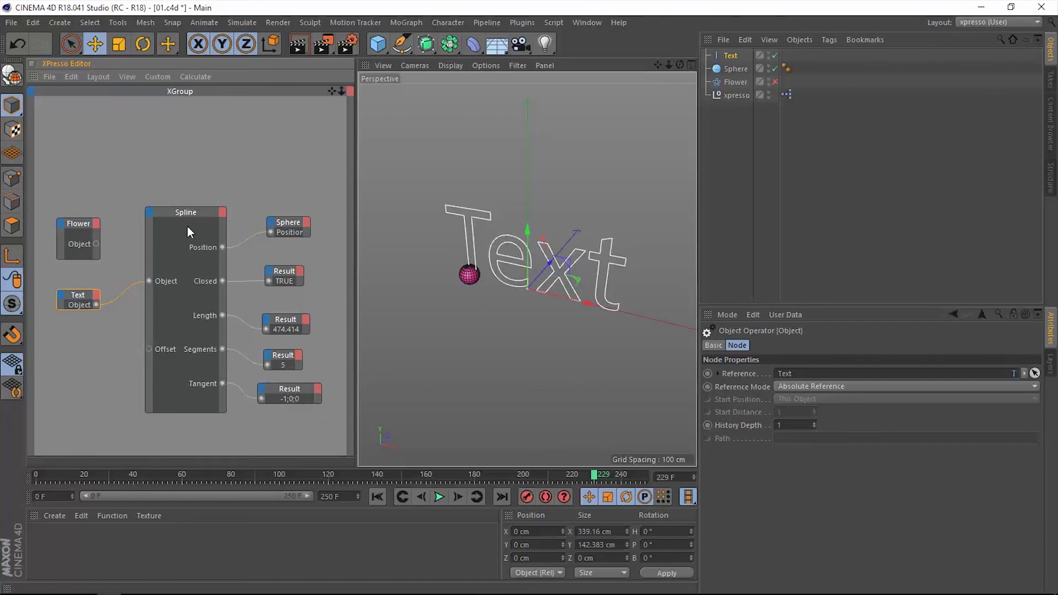
{"action": "left_click", "coordinate": [204, 218]}
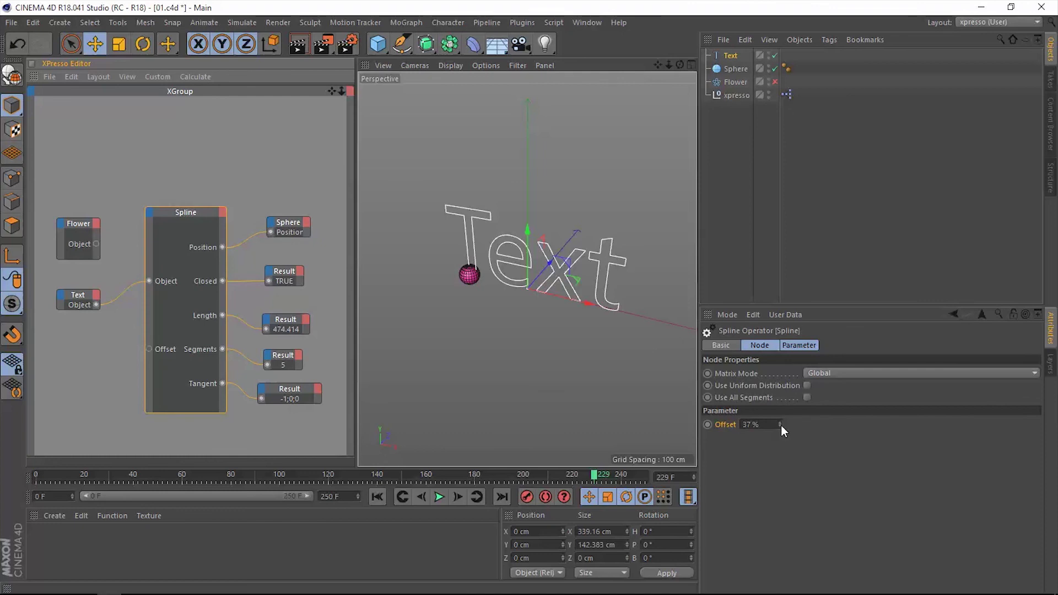
{"action": "left_click_drag", "start_coordinate": [780, 424], "coordinate": [802, 441]}
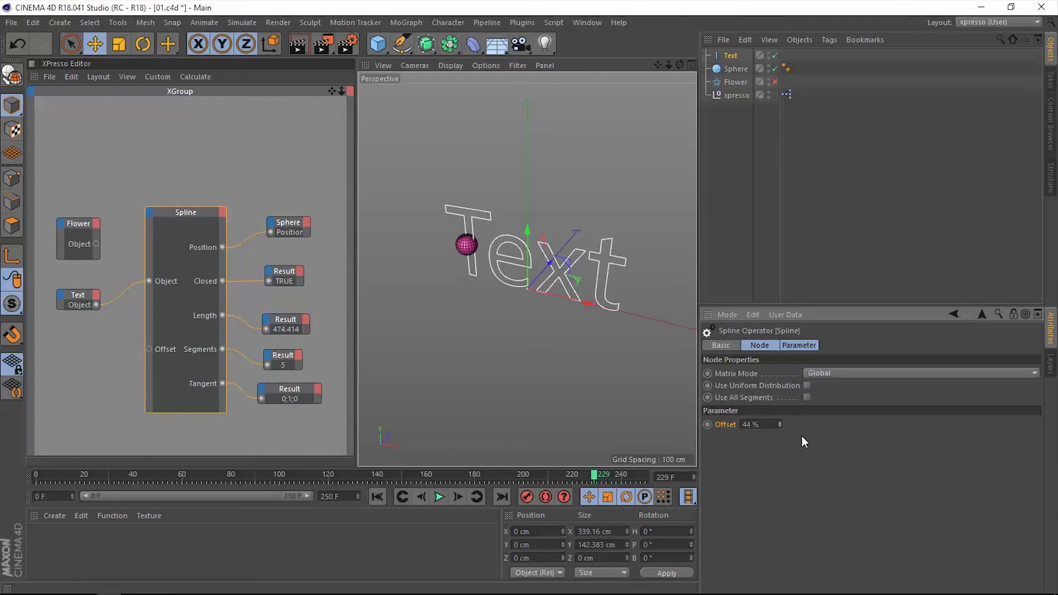
Step: Add a Segment input port to the Spline node and widen the node
{"action": "left_click", "coordinate": [149, 212]}
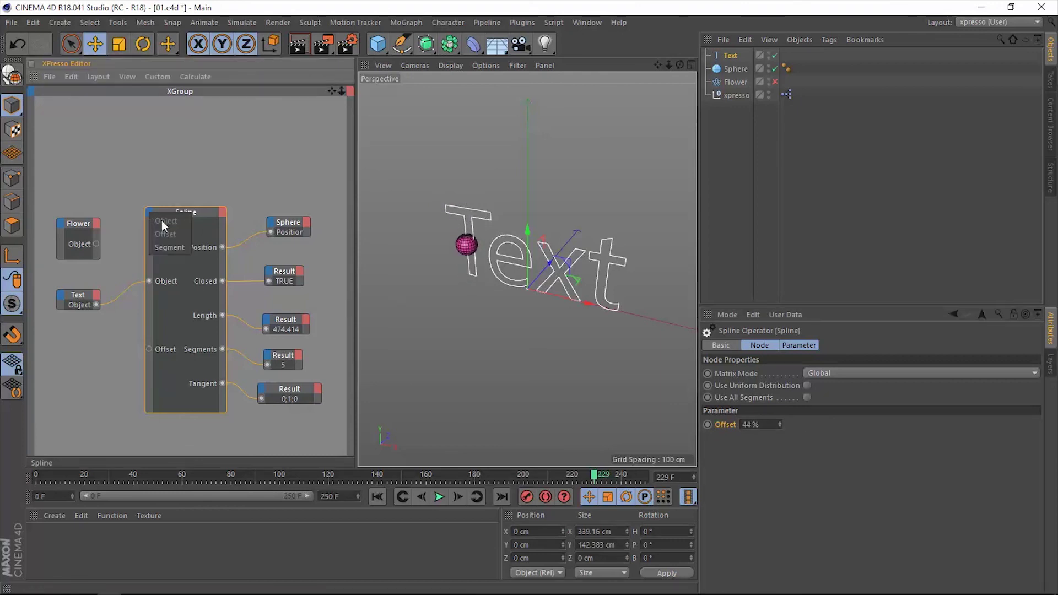
{"action": "left_click", "coordinate": [169, 248]}
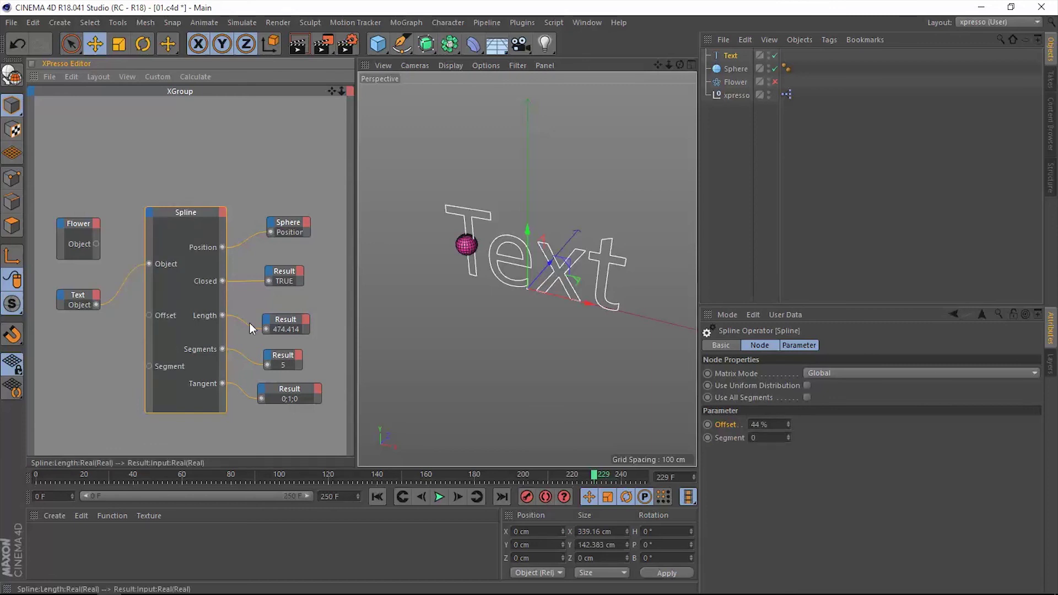
{"action": "left_click_drag", "start_coordinate": [149, 341], "coordinate": [142, 356]}
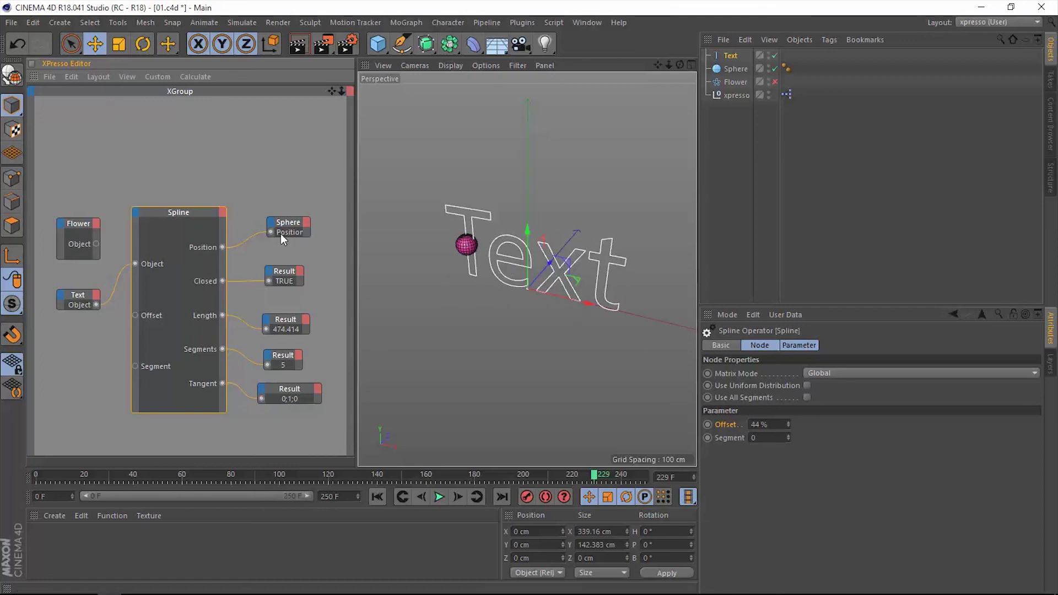
Step: Set the Spline node's Segment to 3 and Offset to 61%, placing the sphere on the letter x
{"action": "left_click_drag", "start_coordinate": [790, 425], "coordinate": [795, 423]}
{"action": "left_click", "coordinate": [788, 438]}
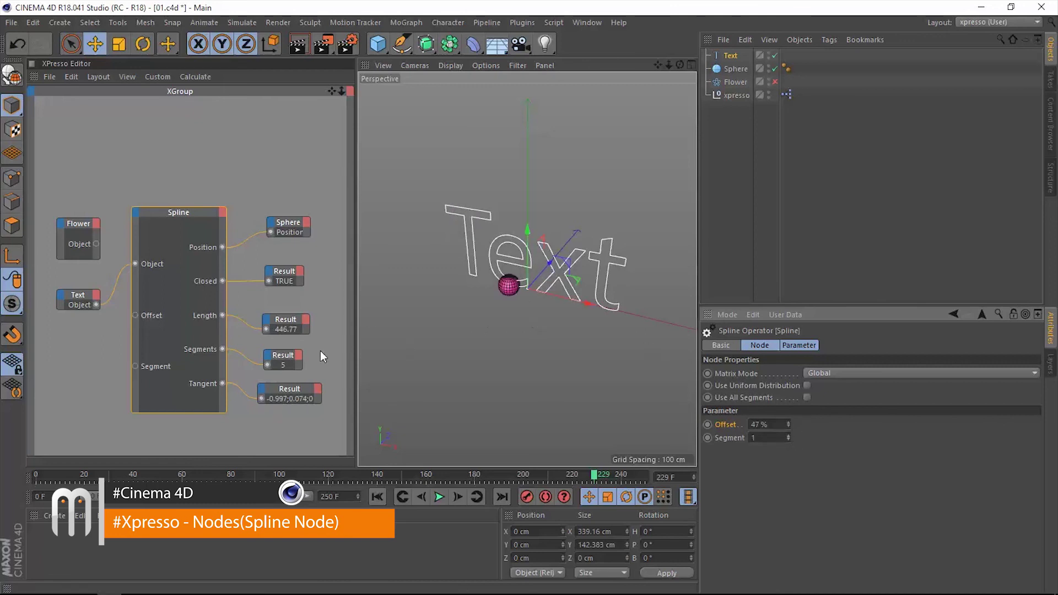
{"action": "left_click_drag", "start_coordinate": [788, 423], "coordinate": [787, 420]}
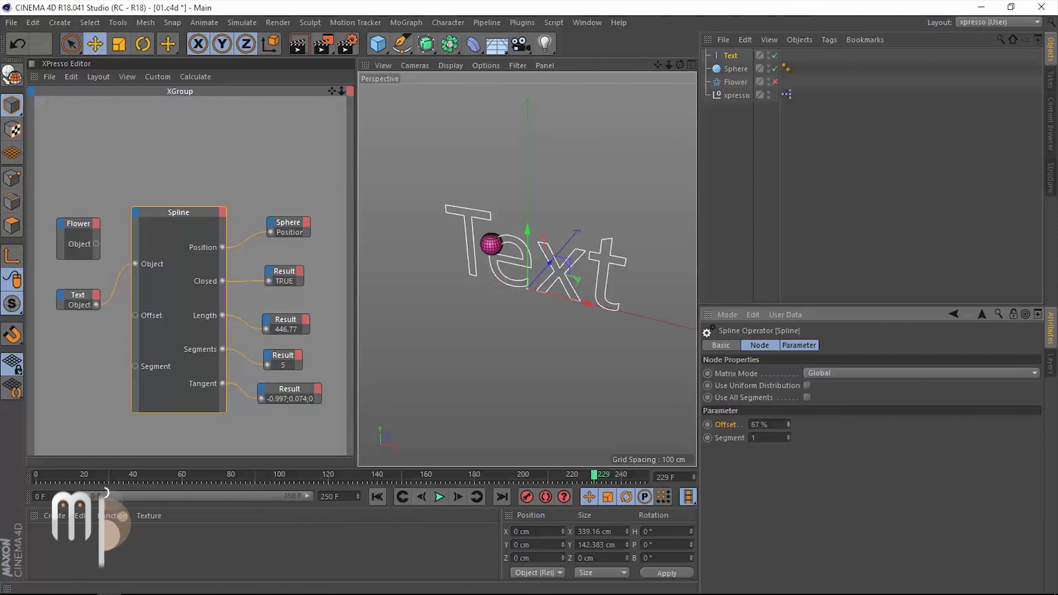
{"action": "left_click", "coordinate": [788, 436]}
{"action": "left_click", "coordinate": [789, 436]}
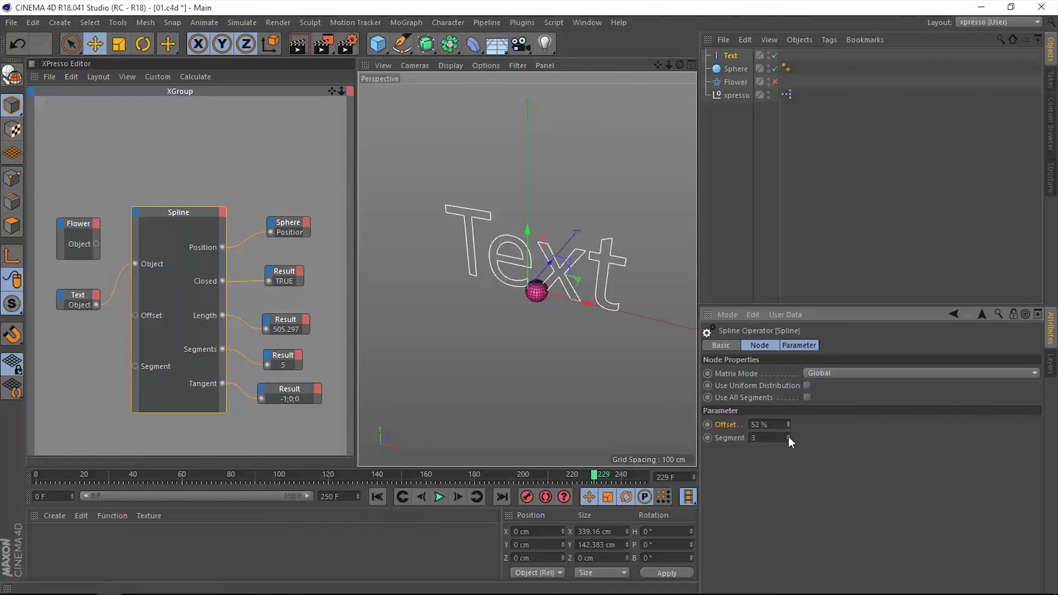
{"action": "left_click_drag", "start_coordinate": [789, 427], "coordinate": [789, 413]}
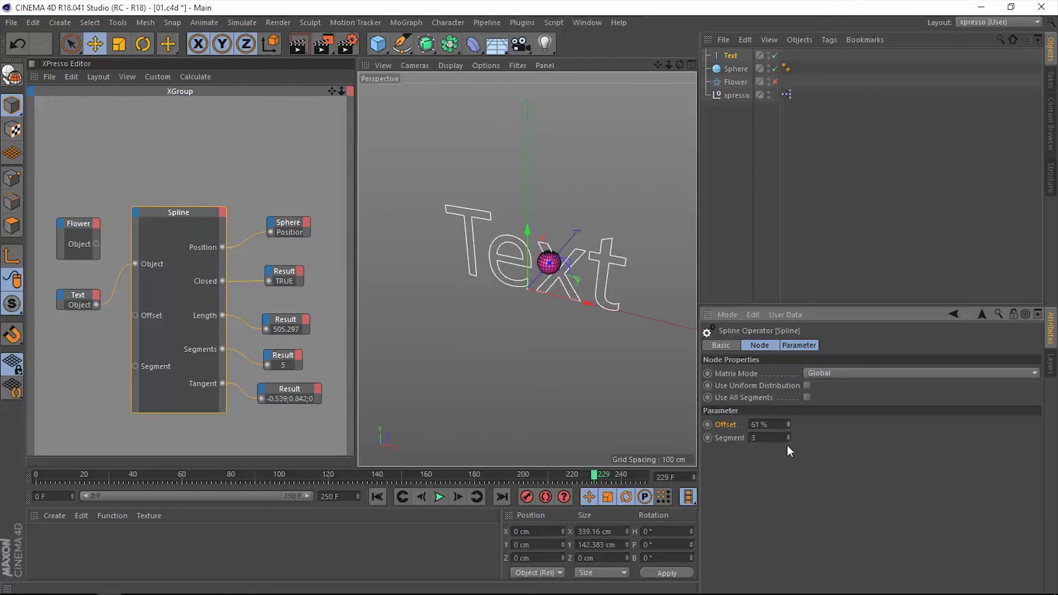